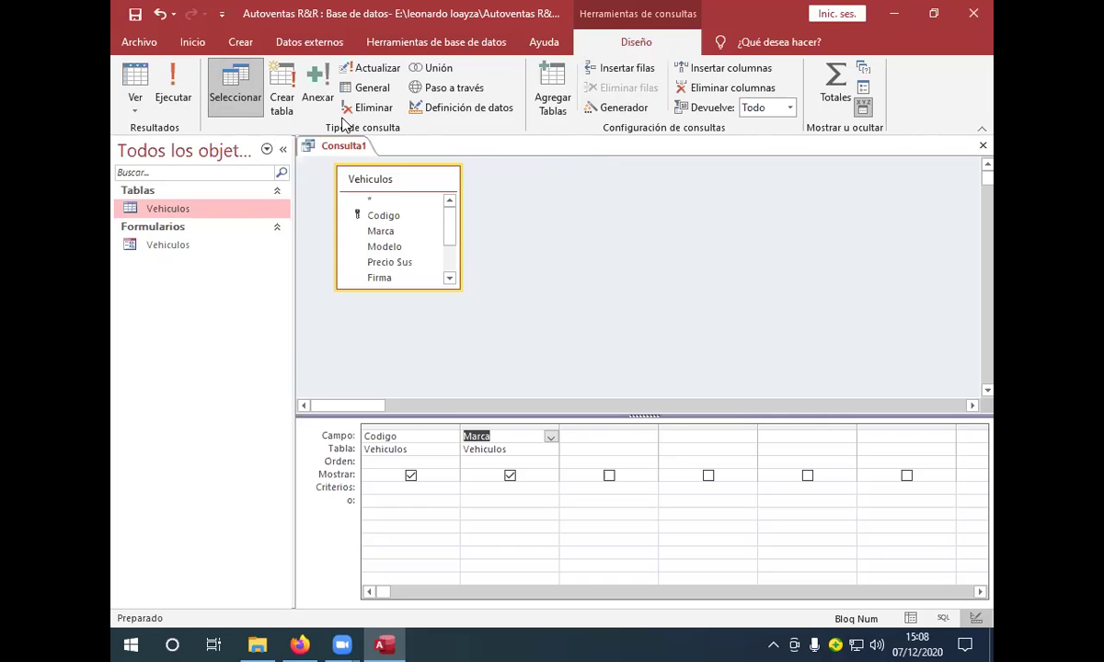
Run the query without criteria, and run it again with the Marca criterion set to Nissan
{"action": "left_click", "coordinate": [182, 86]}
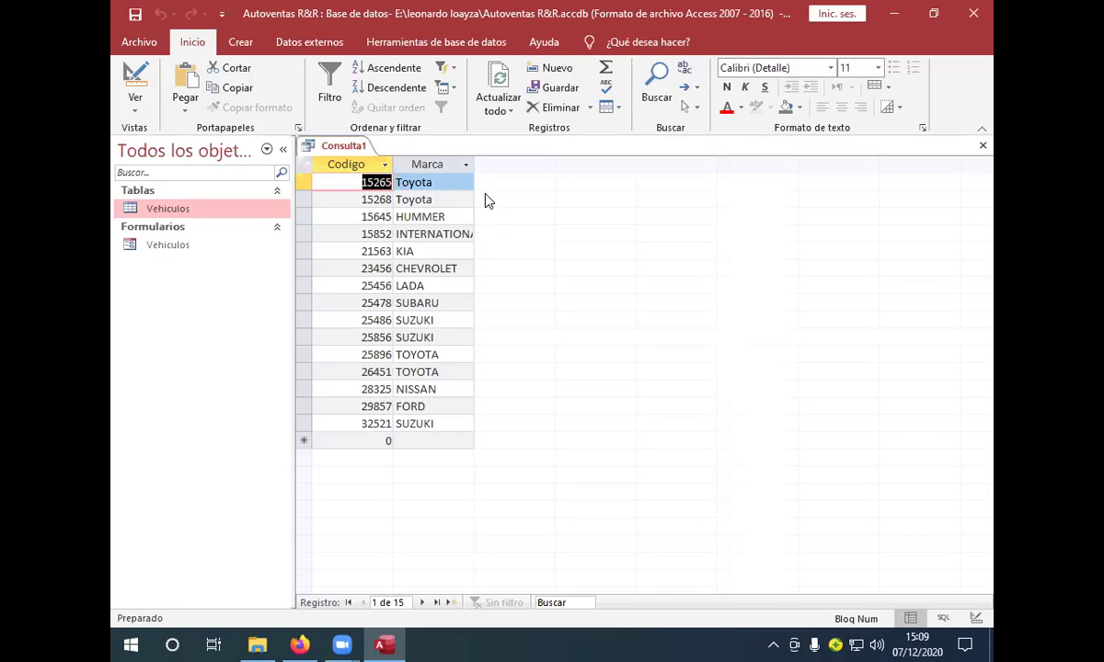
{"action": "left_click", "coordinate": [135, 84]}
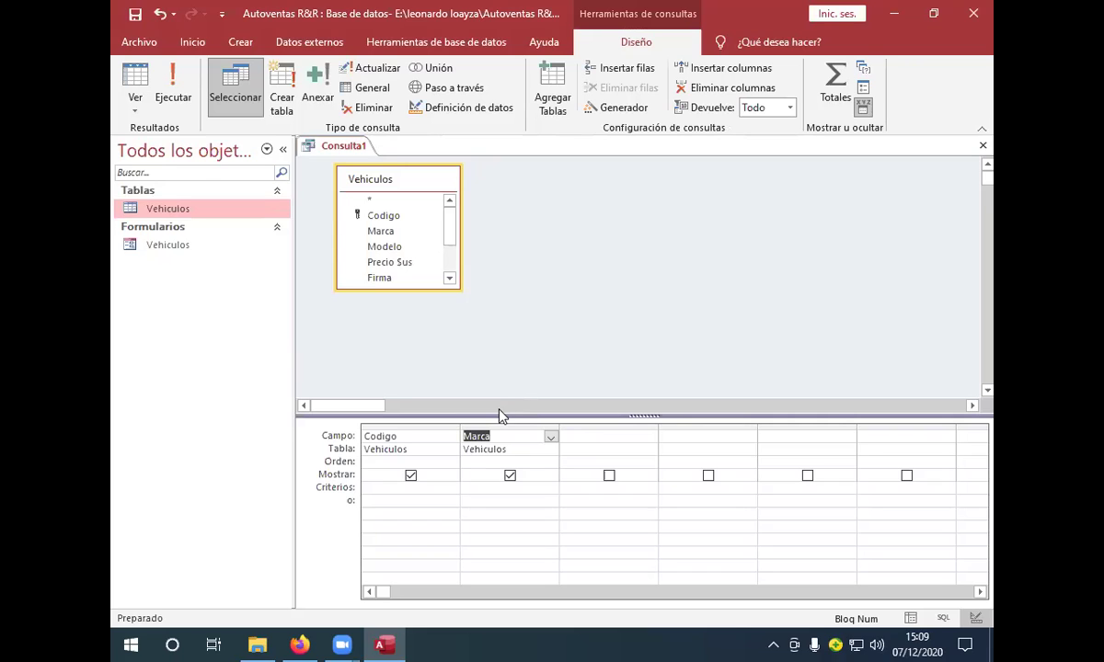
{"action": "left_click", "coordinate": [491, 487]}
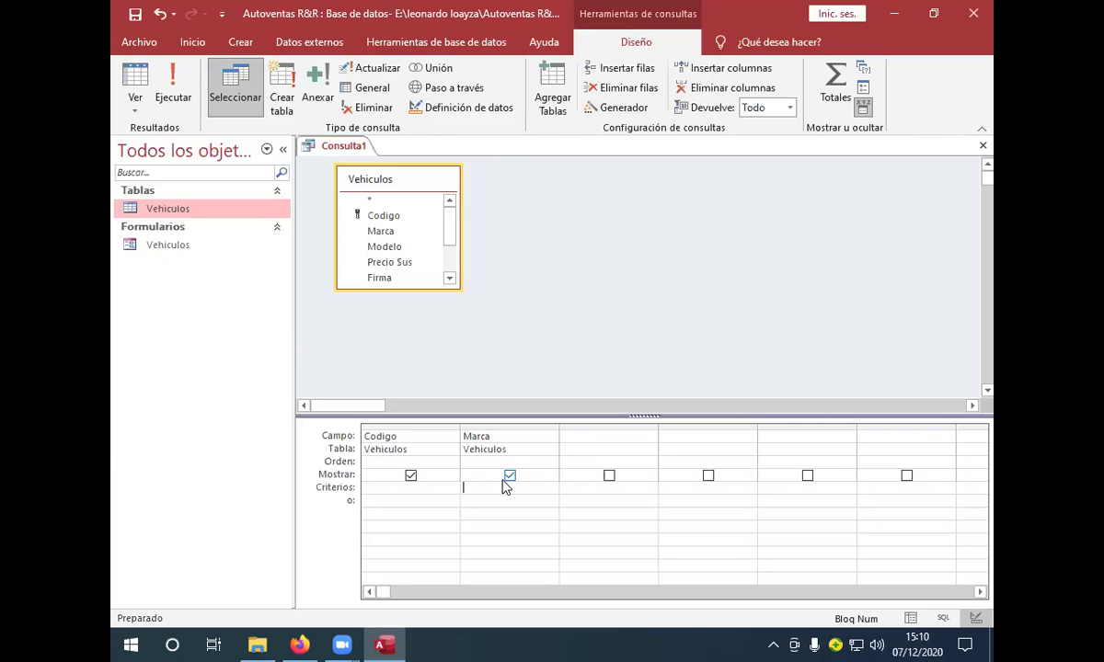
{"action": "type", "text": "N"}
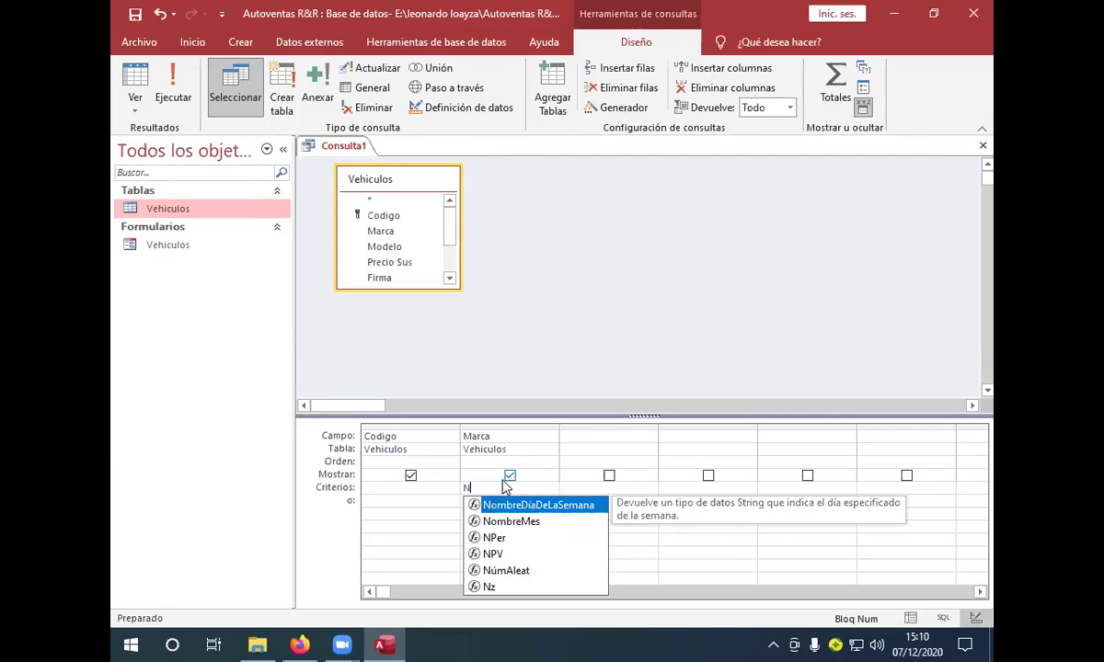
{"action": "type", "text": "i"}
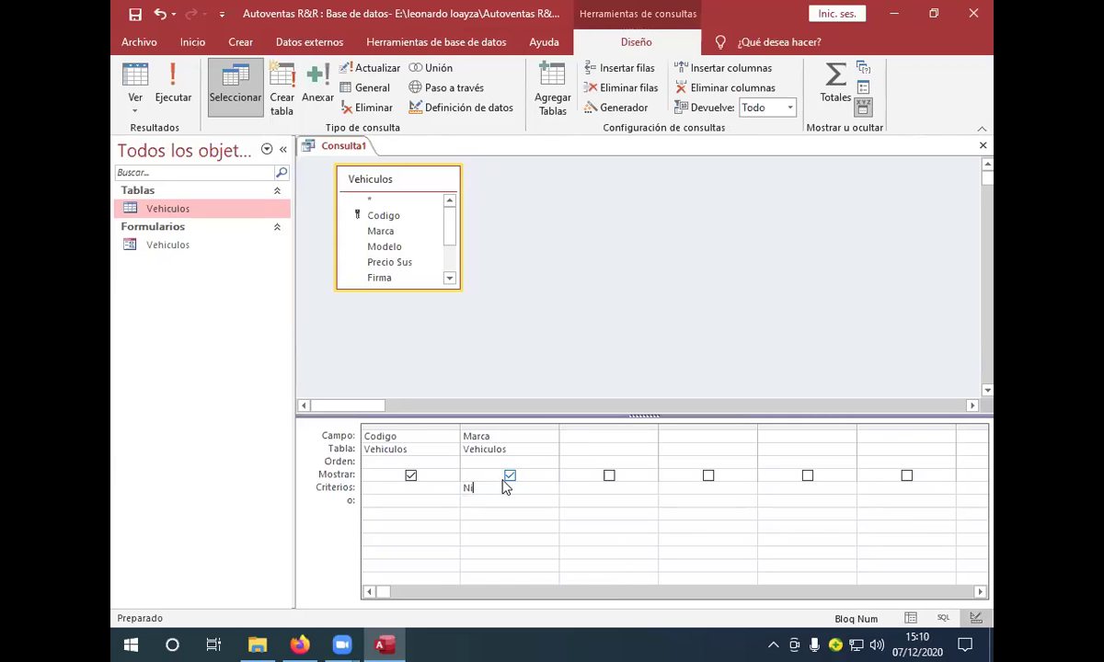
{"action": "type", "text": "ssan"}
{"action": "left_click", "coordinate": [174, 75]}
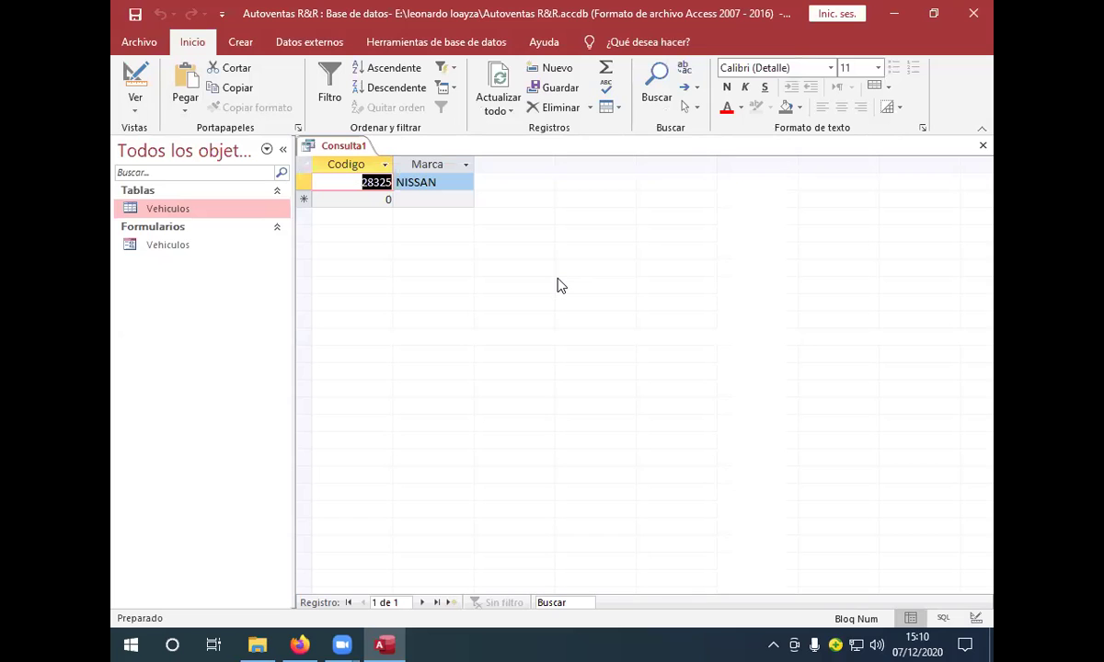
Replace the Marca criterion with toyota in the query design and run the query
{"action": "left_click", "coordinate": [134, 85]}
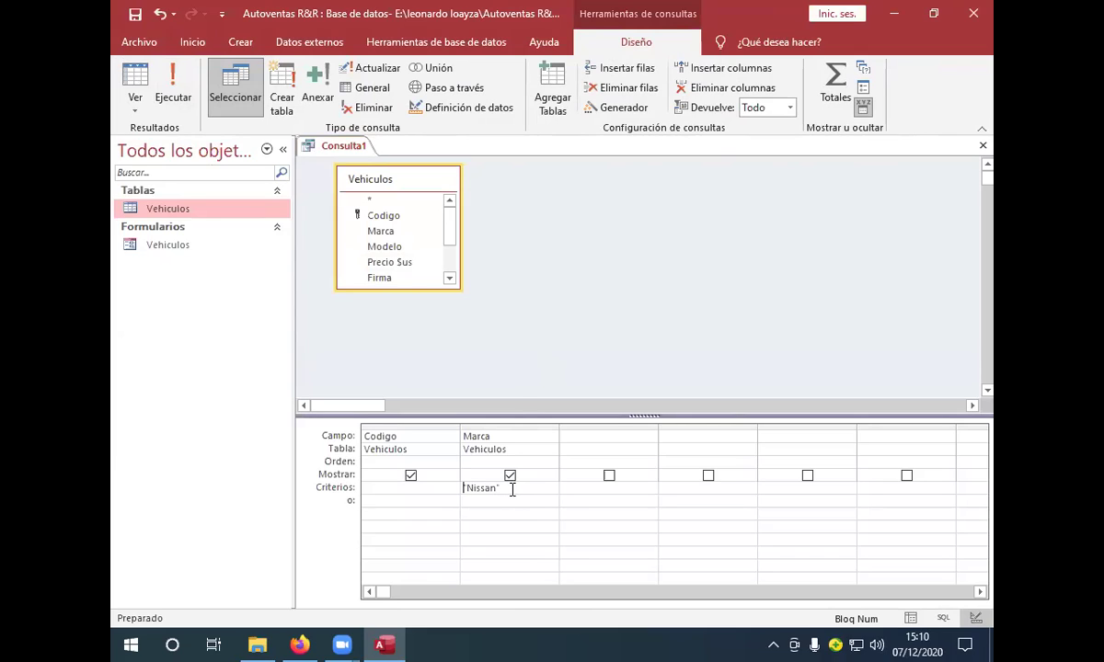
{"action": "key", "text": "End"}
{"action": "key", "text": "BackSpace"}
{"action": "key", "text": "BackSpace"}
{"action": "key", "text": "BackSpace"}
{"action": "key", "text": "BackSpace"}
{"action": "key", "text": "BackSpace"}
{"action": "key", "text": "BackSpace"}
{"action": "key", "text": "BackSpace"}
{"action": "key", "text": "BackSpace"}
{"action": "type", "text": "toyota"}
{"action": "left_click", "coordinate": [166, 83]}
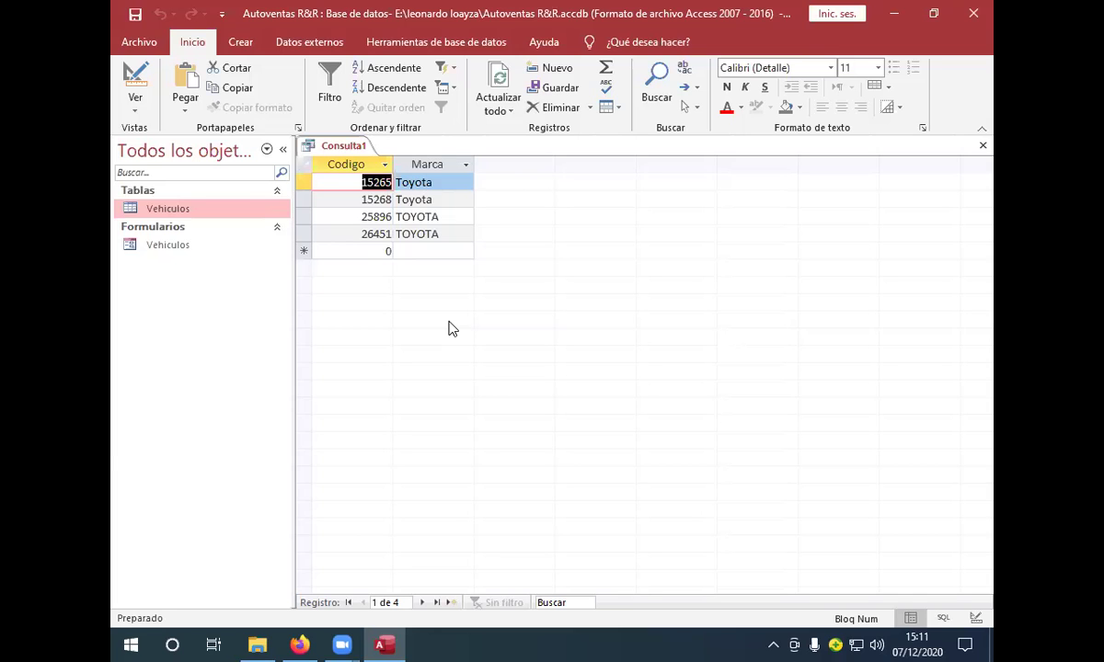
Return to the query design and clear the criterion of the Marca field
{"action": "left_click", "coordinate": [134, 82]}
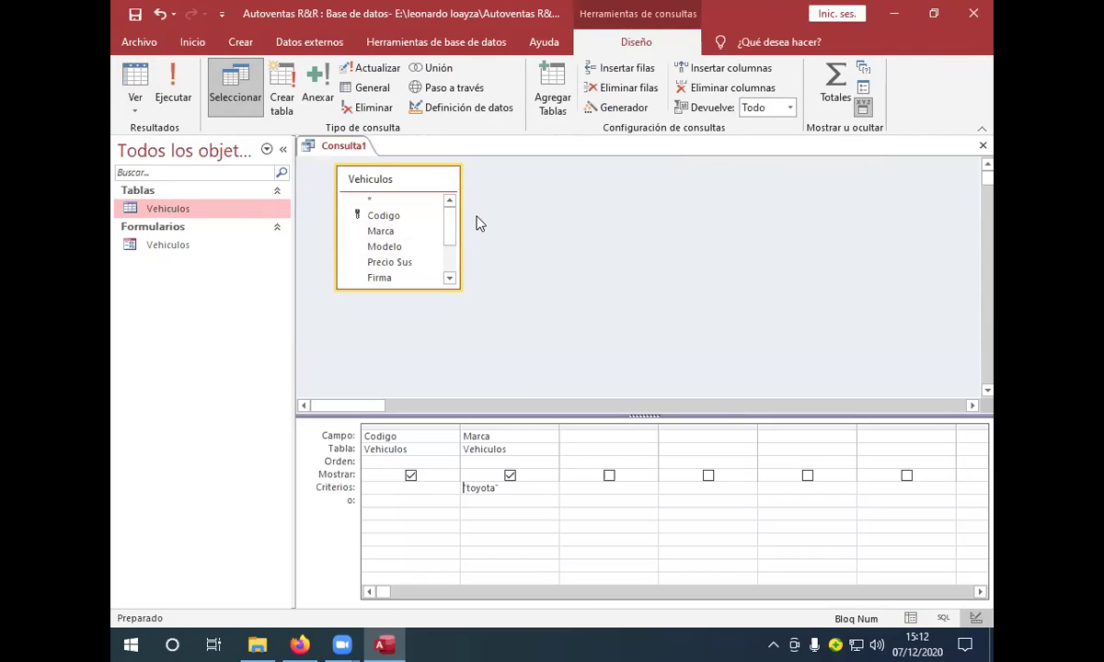
{"action": "left_click", "coordinate": [505, 487]}
{"action": "key", "text": "BackSpace"}
{"action": "key", "text": "BackSpace"}
{"action": "key", "text": "BackSpace"}
{"action": "key", "text": "BackSpace"}
{"action": "key", "text": "BackSpace"}
{"action": "key", "text": "BackSpace"}
{"action": "key", "text": "BackSpace"}
{"action": "key", "text": "BackSpace"}
Add the Modelo, Precio $us, Firma, Color, Propietario and Descripcion fields of the Vehiculos table to the query grid
{"action": "double_click", "coordinate": [410, 248]}
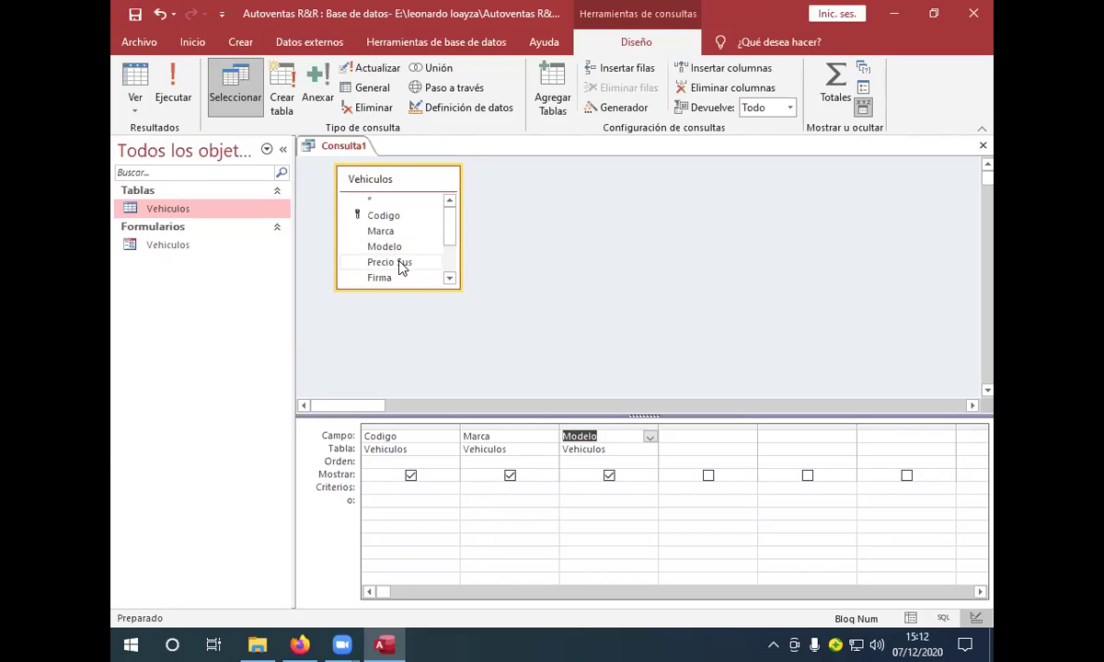
{"action": "left_click", "coordinate": [400, 264]}
{"action": "double_click", "coordinate": [400, 264]}
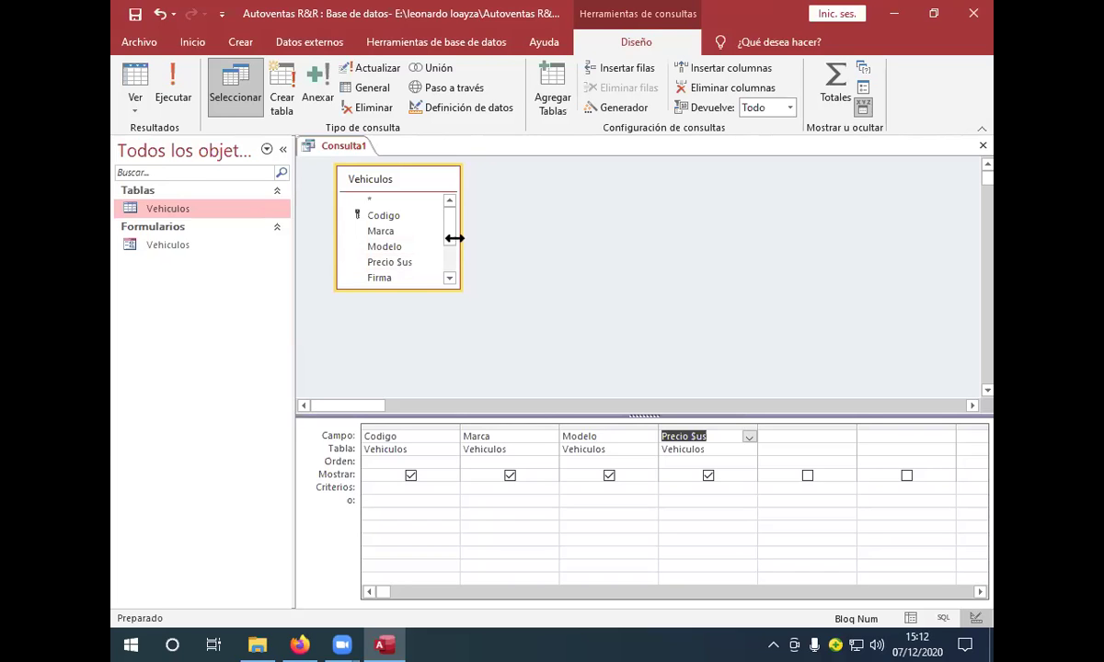
{"action": "double_click", "coordinate": [407, 277]}
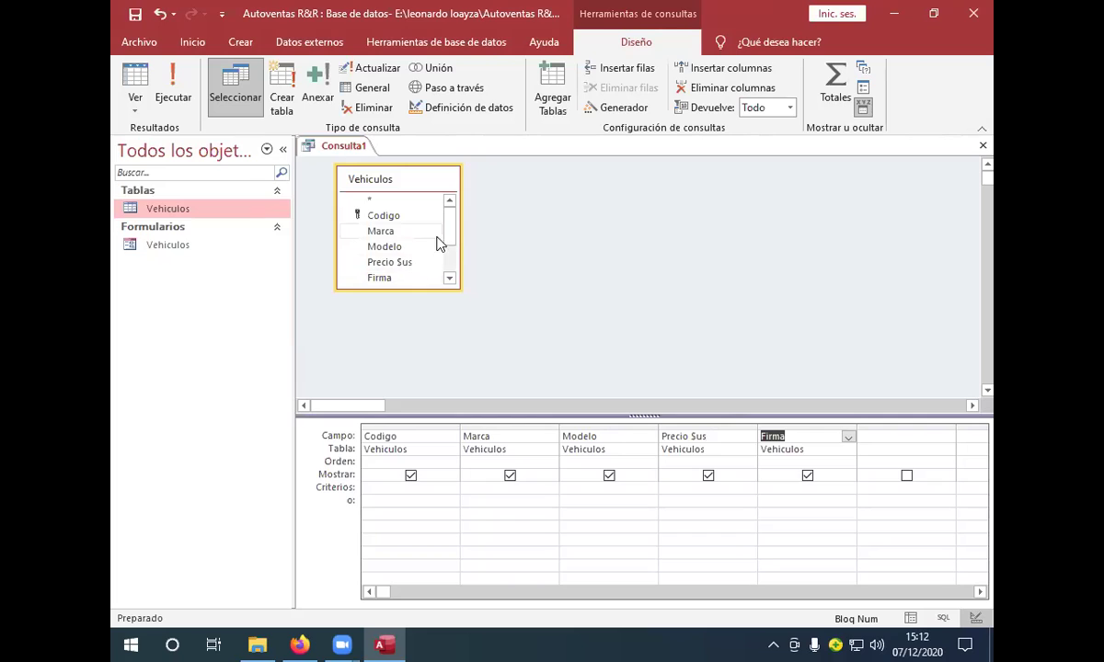
{"action": "left_click_drag", "start_coordinate": [446, 239], "coordinate": [447, 261]}
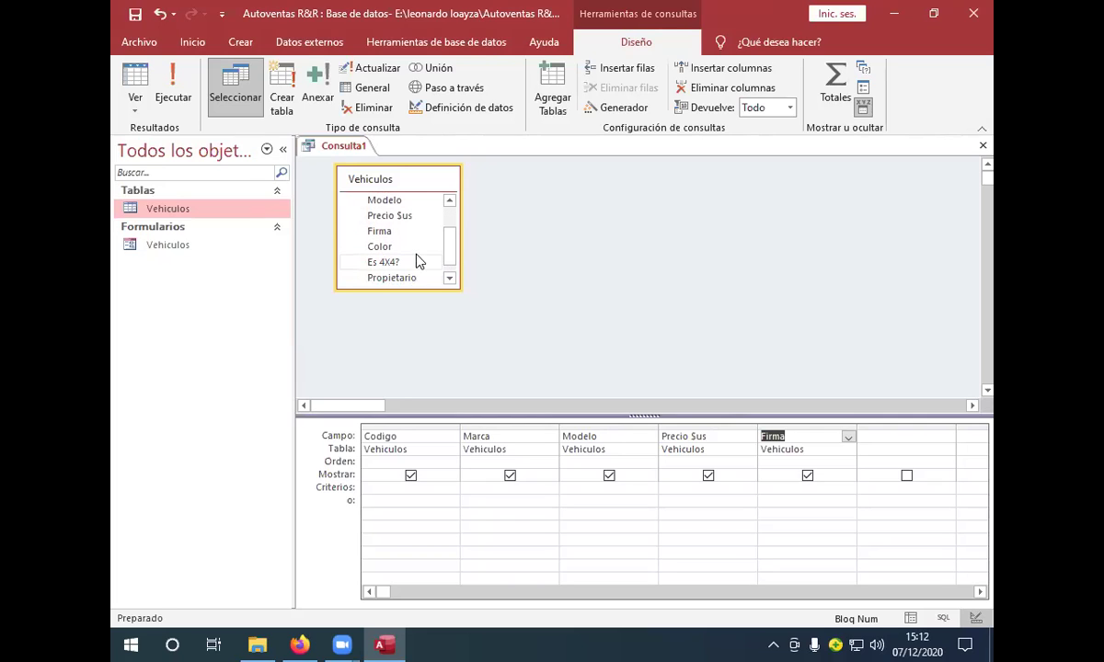
{"action": "left_click", "coordinate": [413, 247]}
{"action": "double_click", "coordinate": [413, 249]}
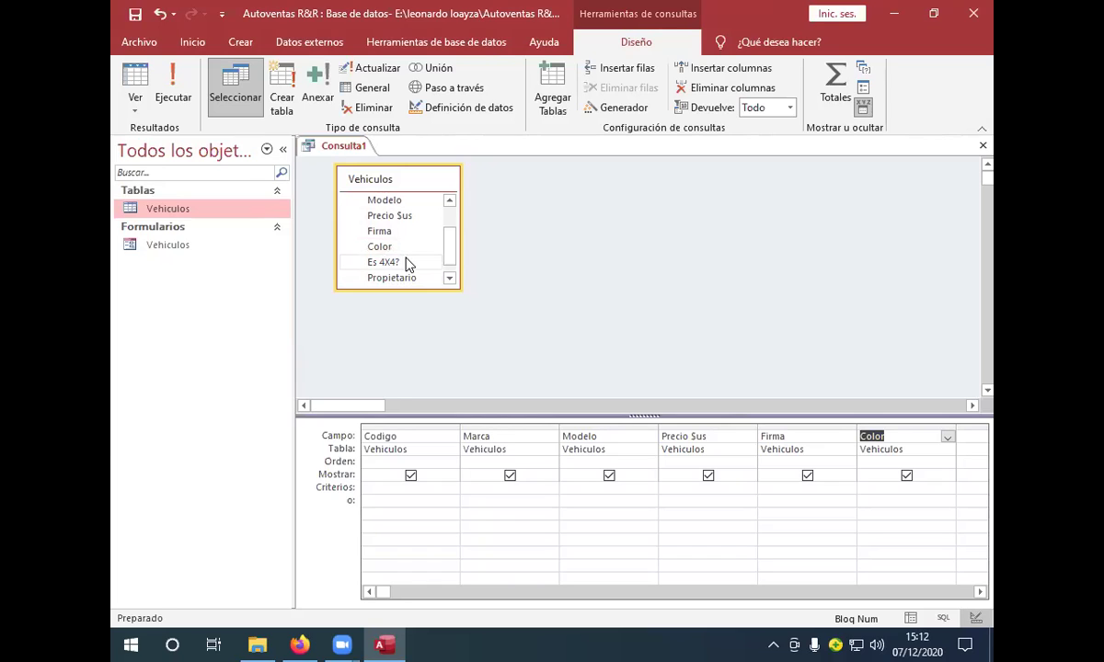
{"action": "left_click", "coordinate": [406, 262]}
{"action": "double_click", "coordinate": [397, 277]}
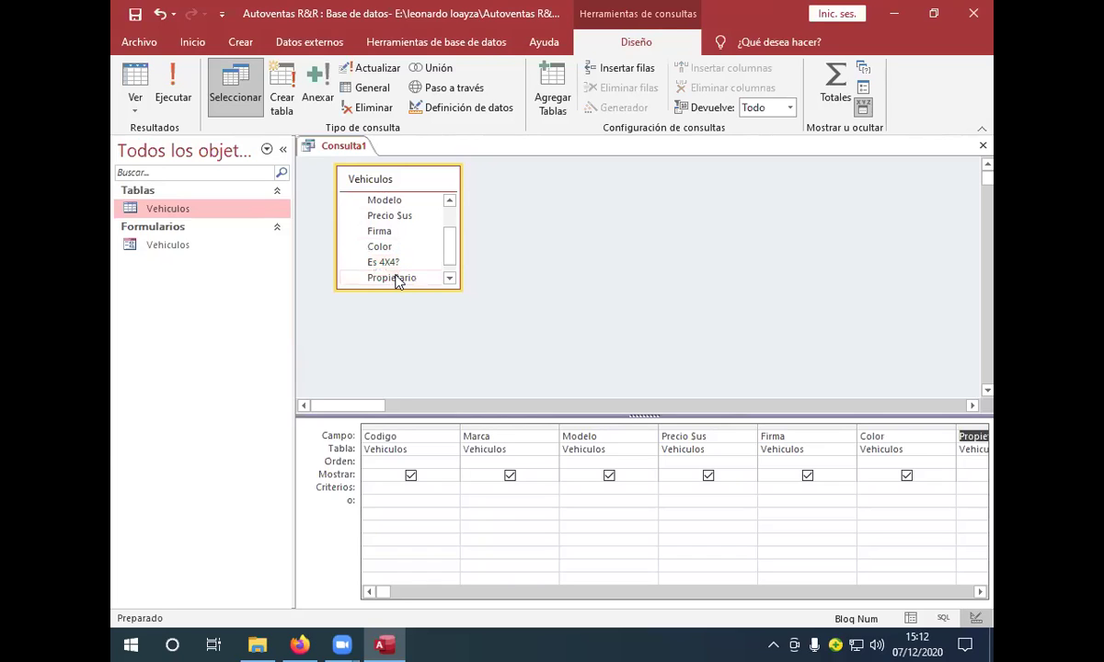
{"action": "left_click_drag", "start_coordinate": [451, 249], "coordinate": [451, 267]}
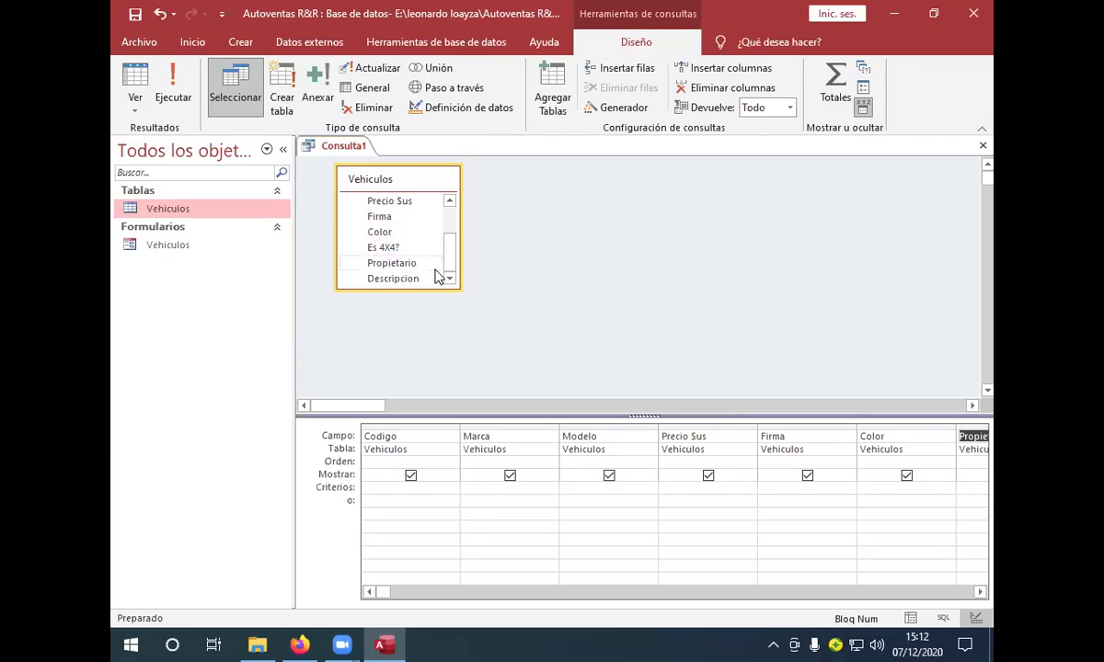
{"action": "left_click", "coordinate": [412, 282]}
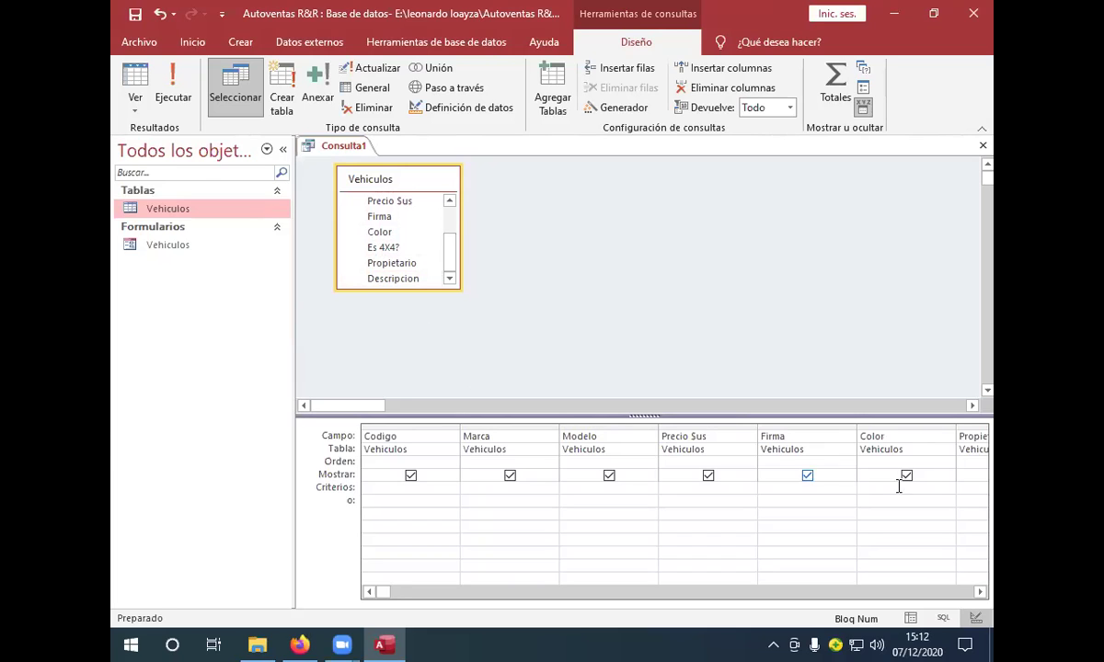
Insert the Es 4X4? field between Firma and Color in the query grid and run the query
{"action": "left_click", "coordinate": [980, 592]}
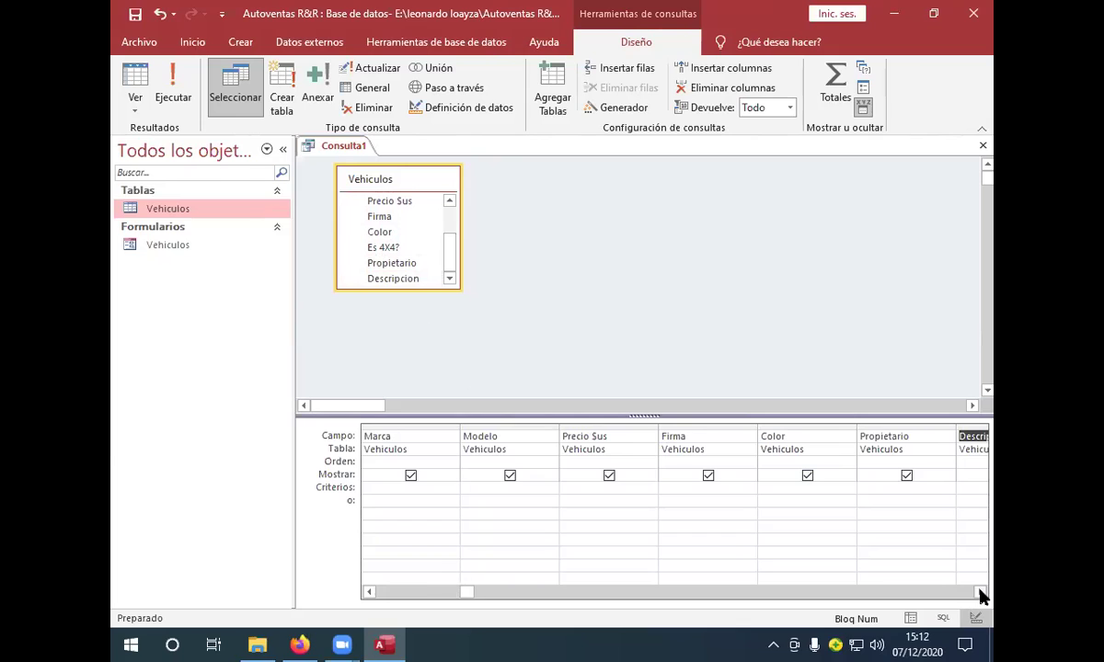
{"action": "left_click", "coordinate": [980, 592]}
{"action": "left_click", "coordinate": [980, 592]}
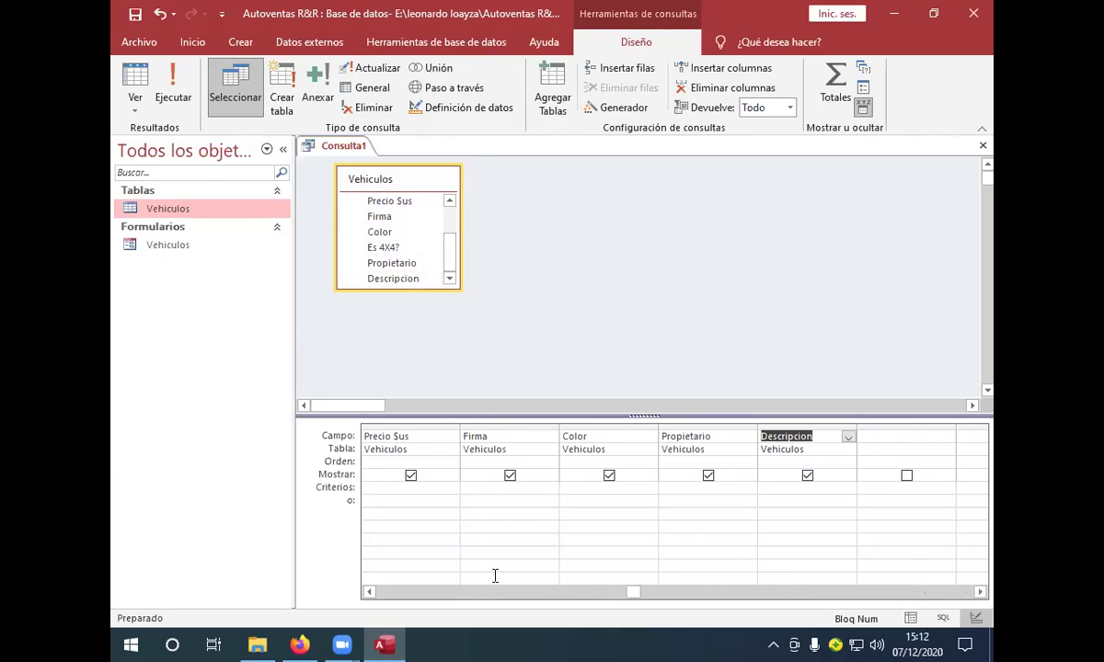
{"action": "left_click", "coordinate": [368, 592]}
{"action": "left_click", "coordinate": [368, 593]}
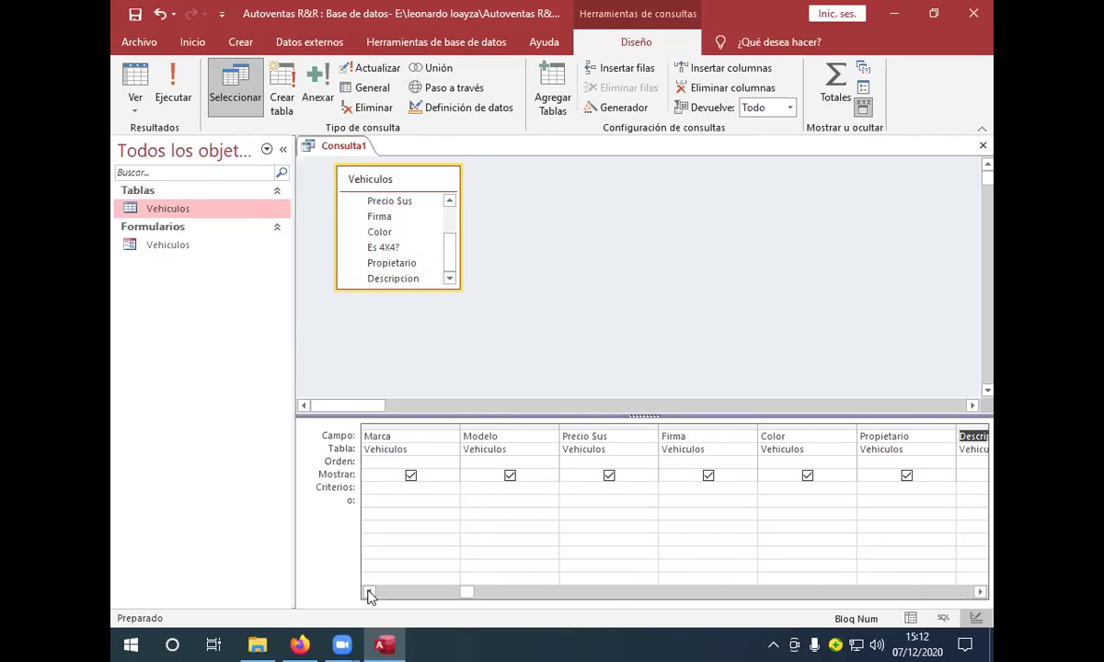
{"action": "left_click", "coordinate": [368, 593]}
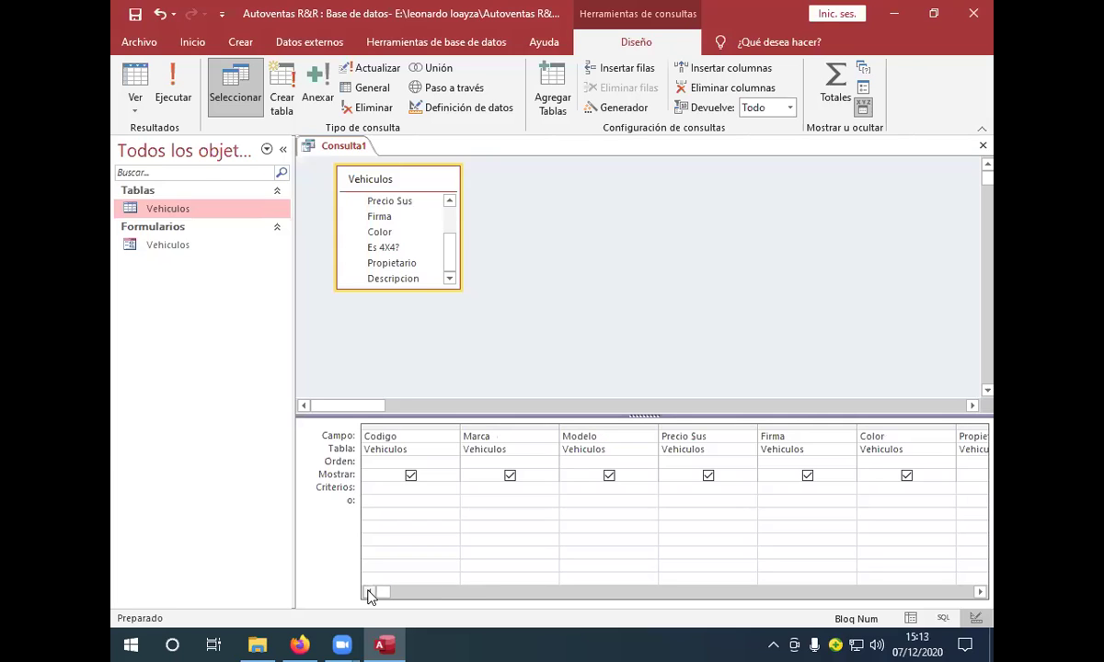
{"action": "left_click", "coordinate": [402, 248]}
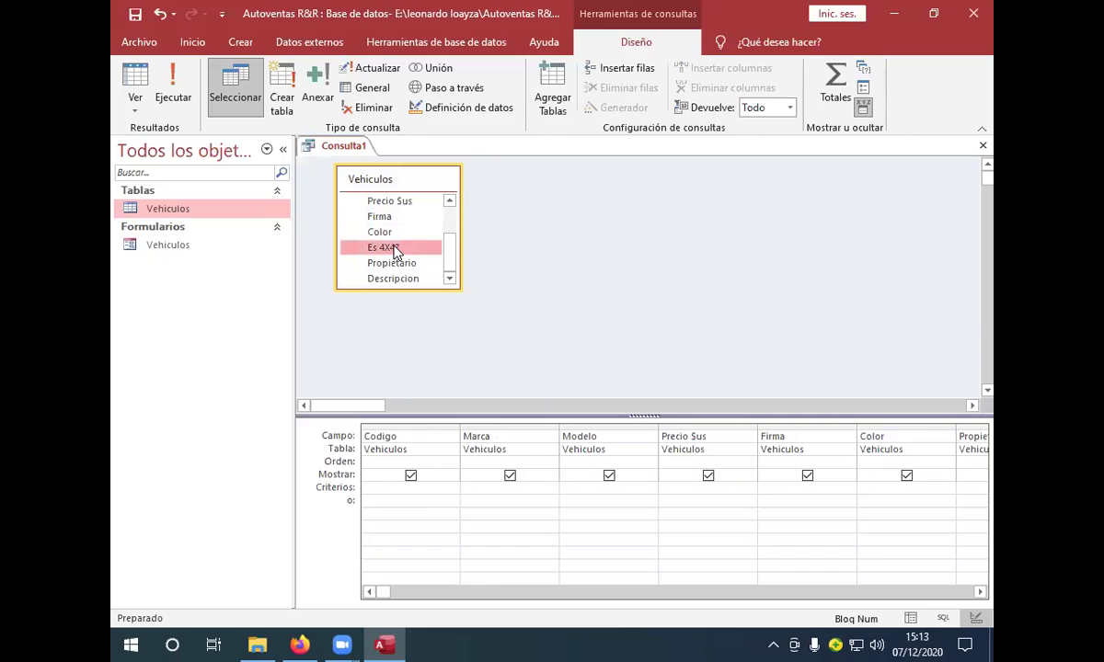
{"action": "left_click_drag", "start_coordinate": [398, 252], "coordinate": [944, 431]}
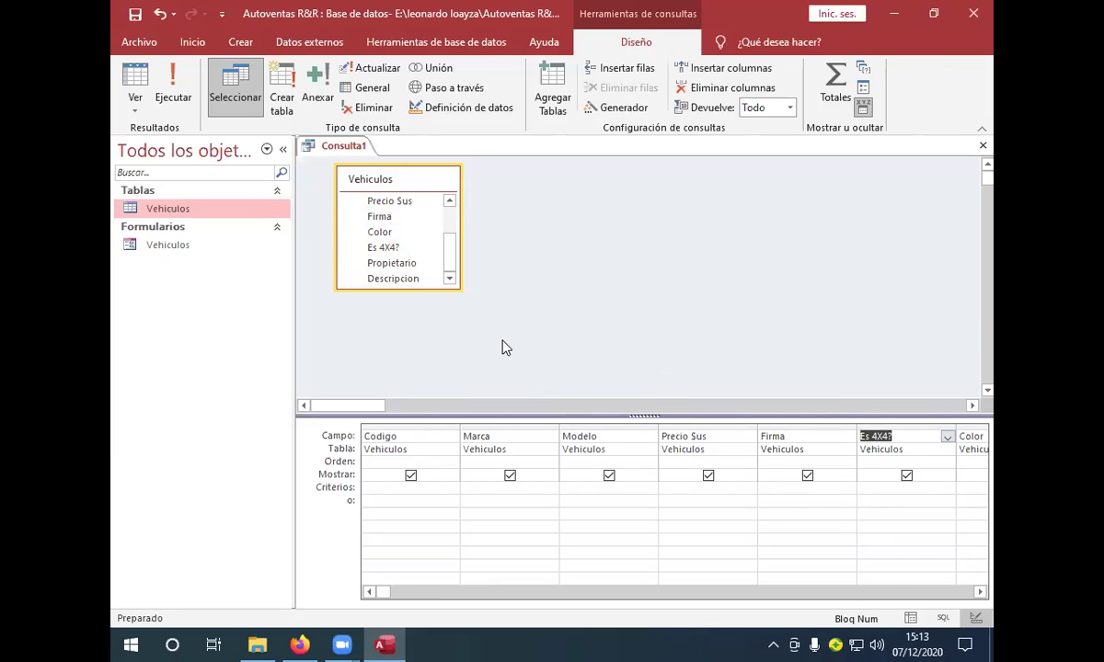
{"action": "left_click", "coordinate": [171, 81]}
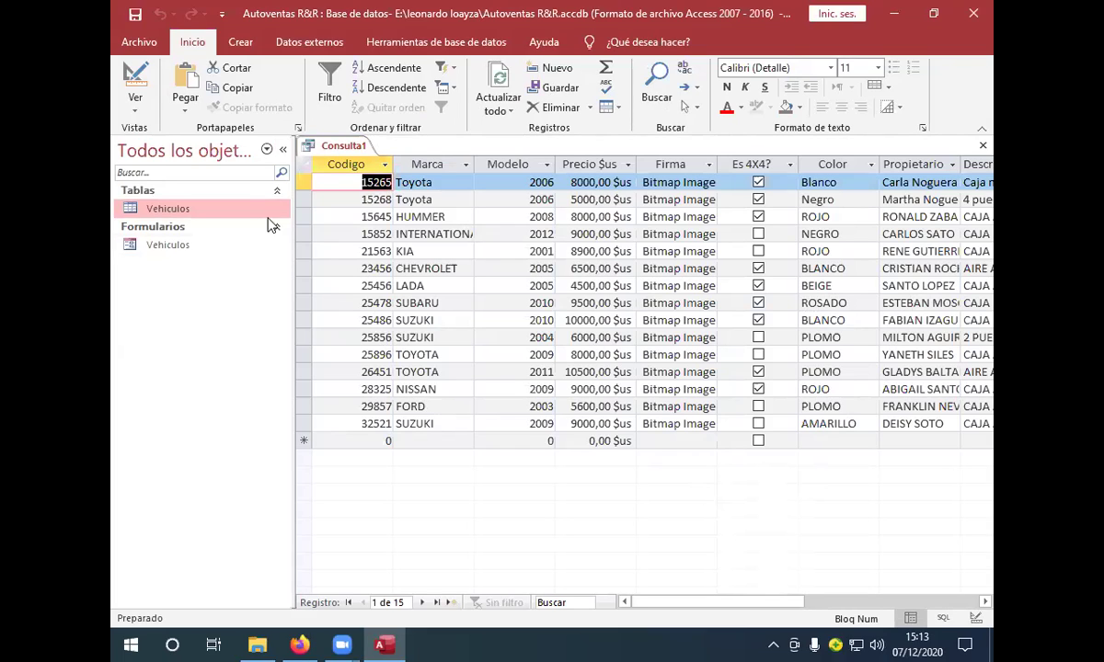
Set the criterion of the Es 4X4? field to Falso in the query design and run the query
{"action": "left_click", "coordinate": [134, 75]}
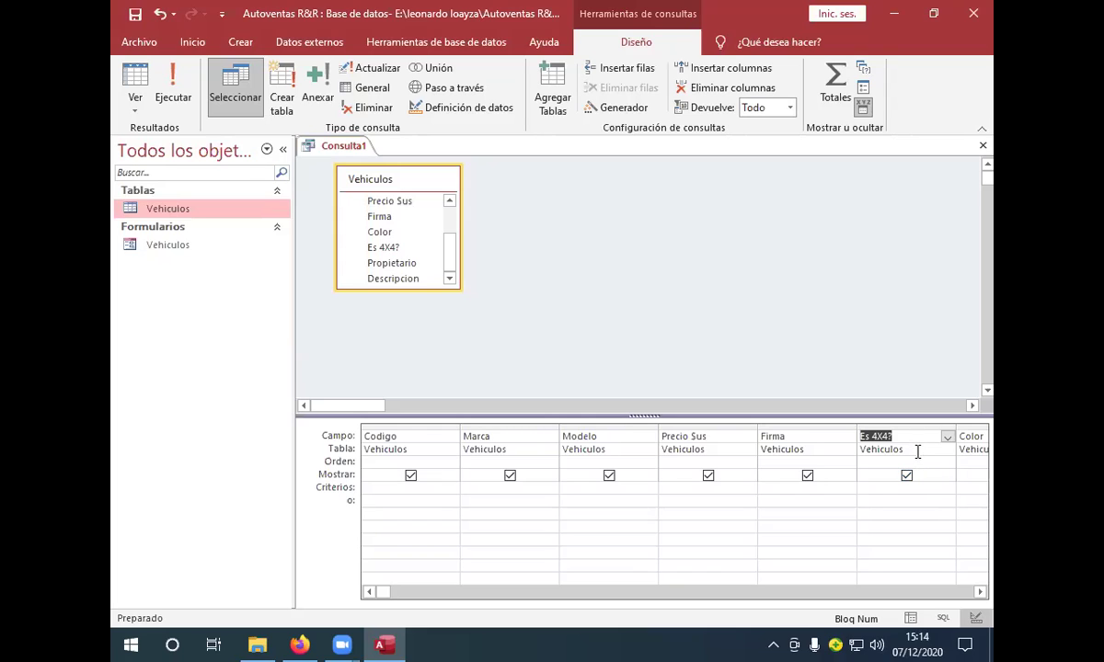
{"action": "left_click", "coordinate": [874, 487]}
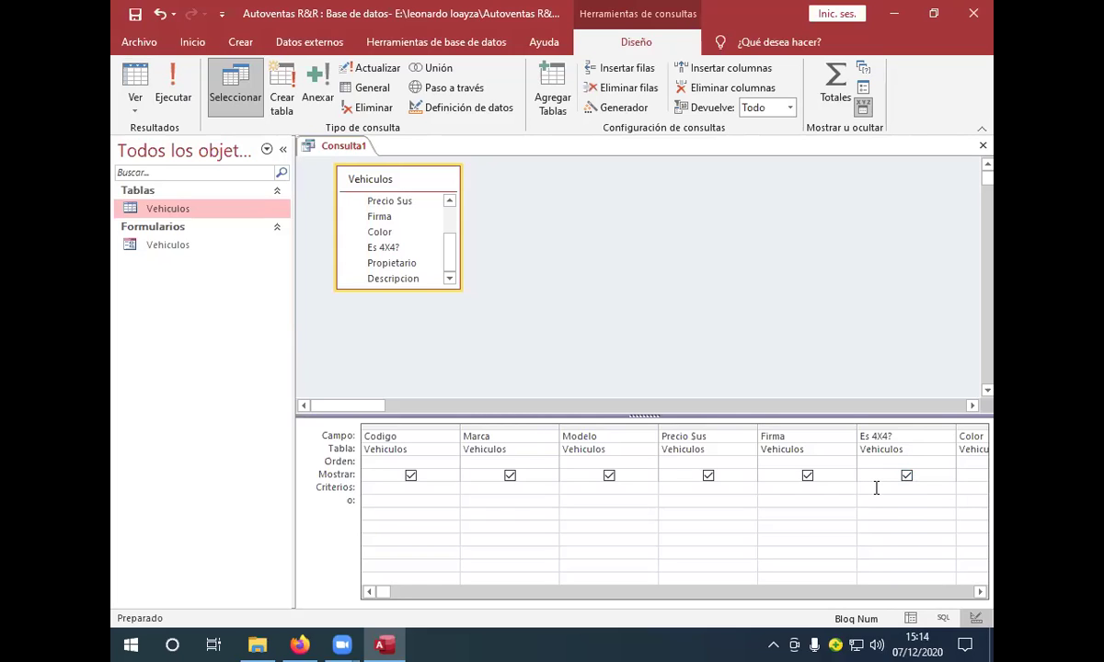
{"action": "type", "text": "falso"}
{"action": "left_click", "coordinate": [175, 83]}
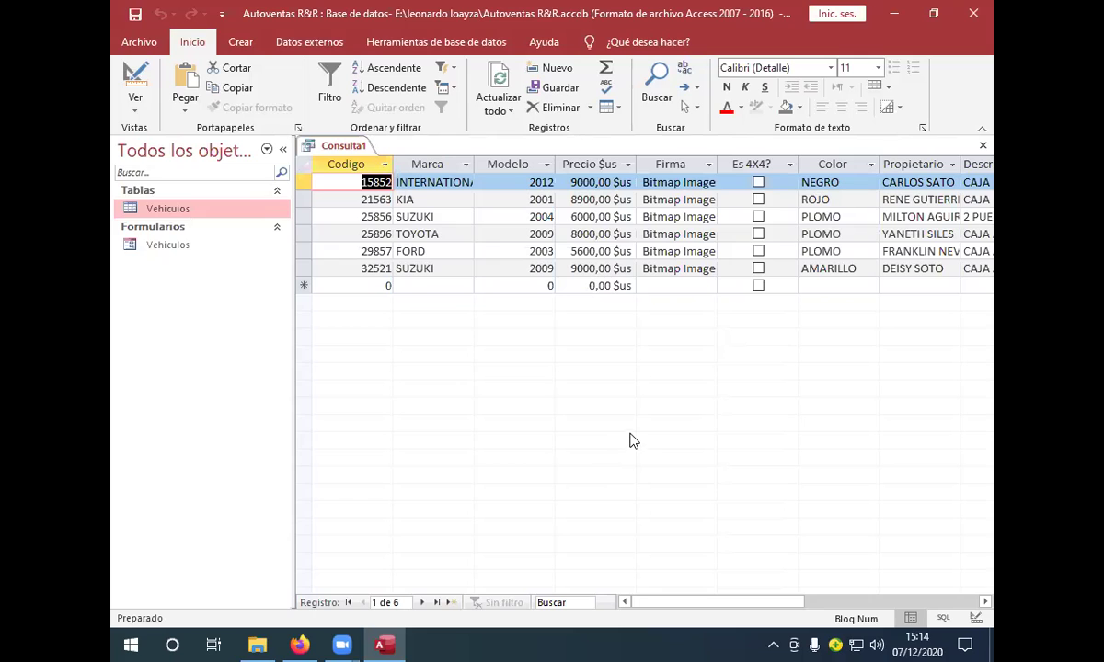
Change the Es 4X4? criterion to verdadero in the query design and run the query
{"action": "left_click", "coordinate": [135, 83]}
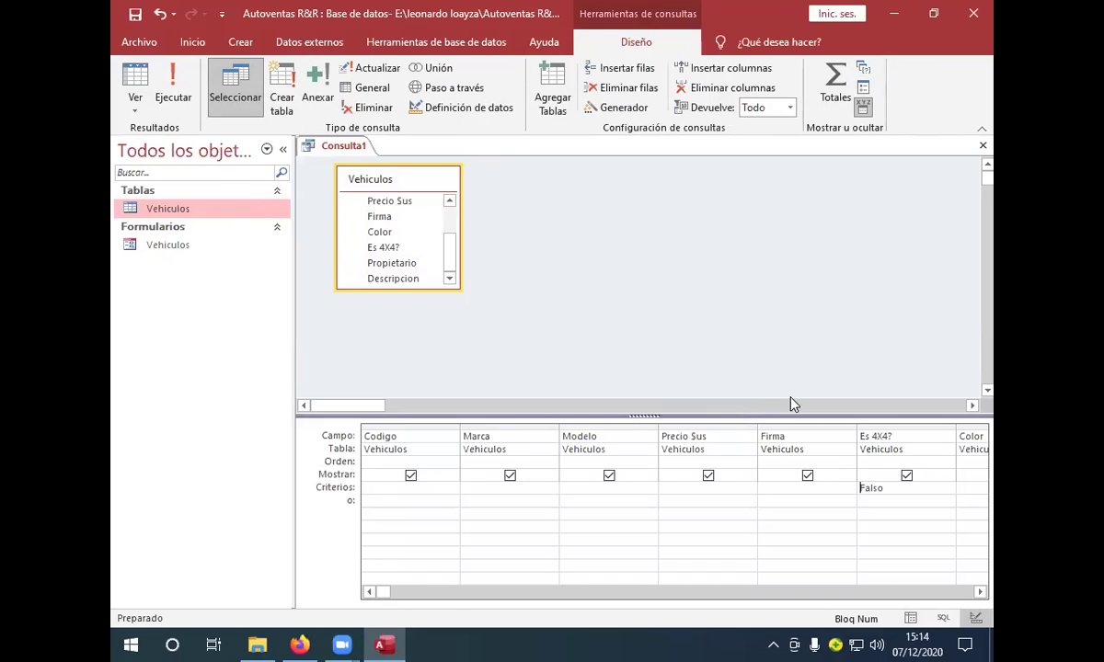
{"action": "left_click", "coordinate": [885, 488]}
{"action": "key", "text": "BackSpace"}
{"action": "key", "text": "BackSpace"}
{"action": "key", "text": "BackSpace"}
{"action": "key", "text": "BackSpace"}
{"action": "key", "text": "BackSpace"}
{"action": "type", "text": "verdadero"}
{"action": "left_click", "coordinate": [173, 83]}
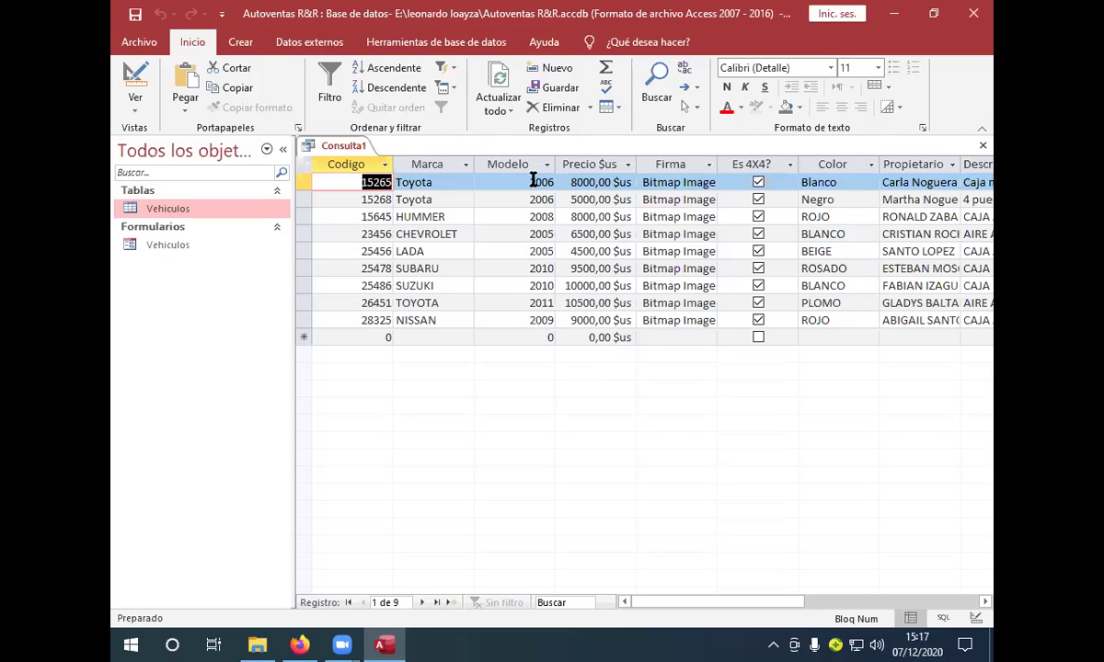
Save the query under the name "todos los autos 4x4"
{"action": "right_click", "coordinate": [354, 147]}
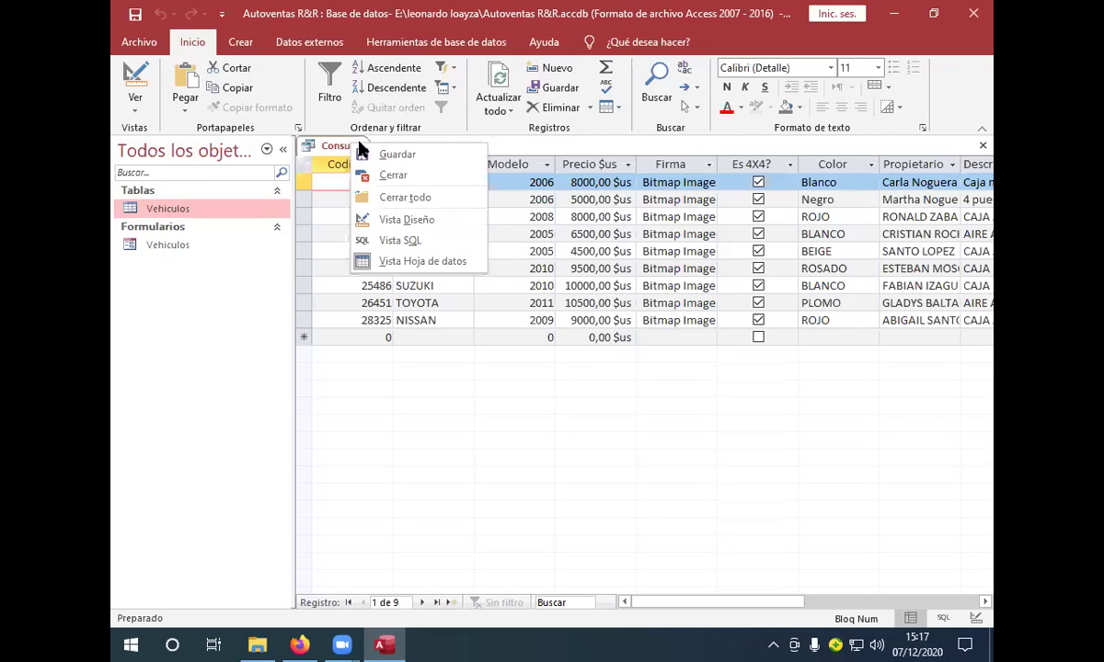
{"action": "left_click", "coordinate": [364, 153]}
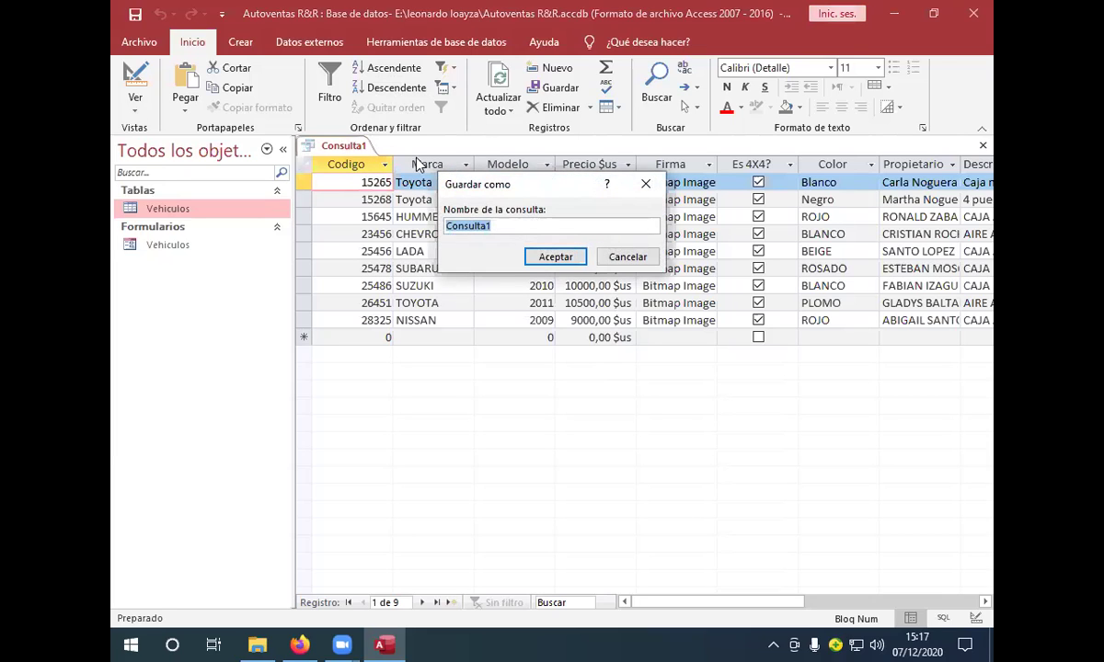
{"action": "left_click", "coordinate": [513, 225]}
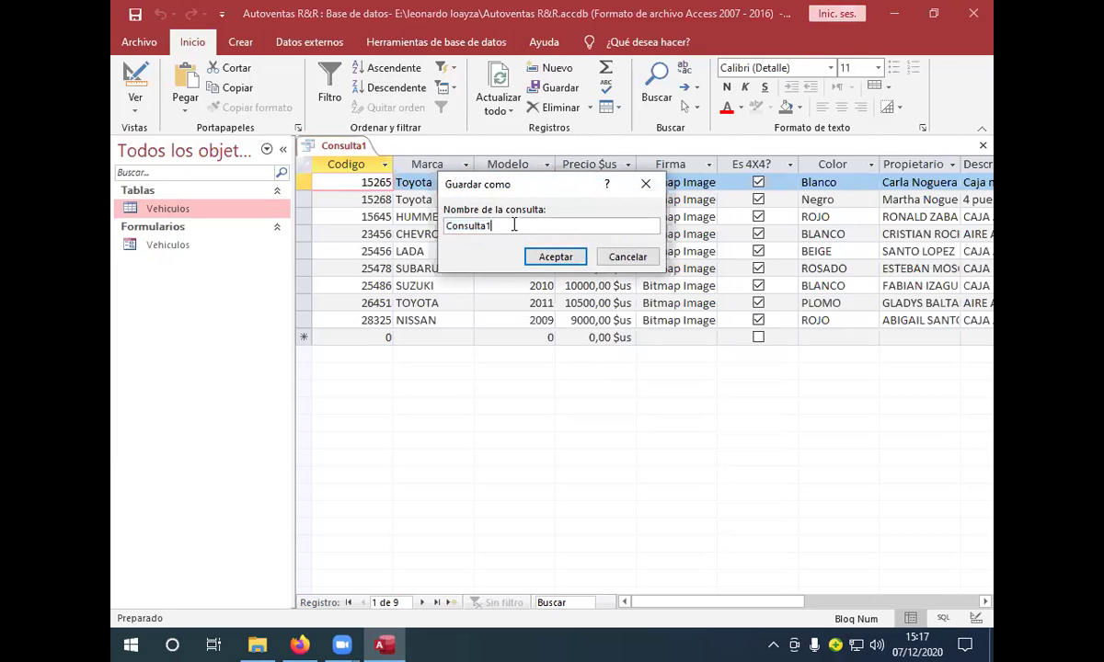
{"action": "left_click_drag", "start_coordinate": [514, 225], "coordinate": [444, 227]}
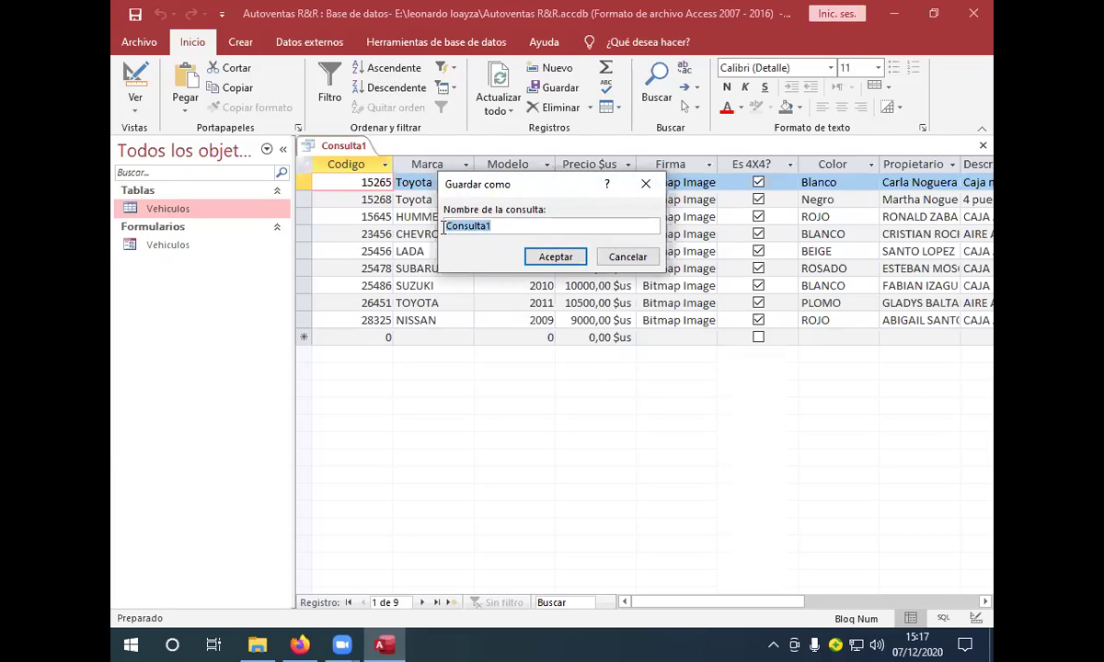
{"action": "key", "text": "BackSpace"}
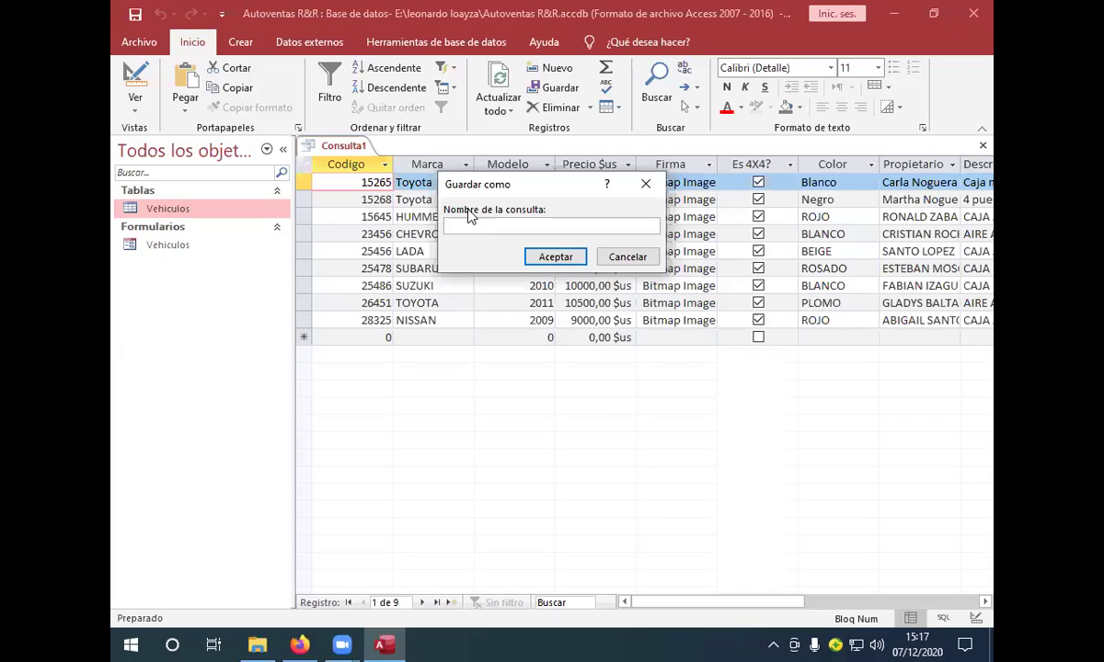
{"action": "type", "text": "odos los autos 4x4"}
{"action": "left_click", "coordinate": [556, 257]}
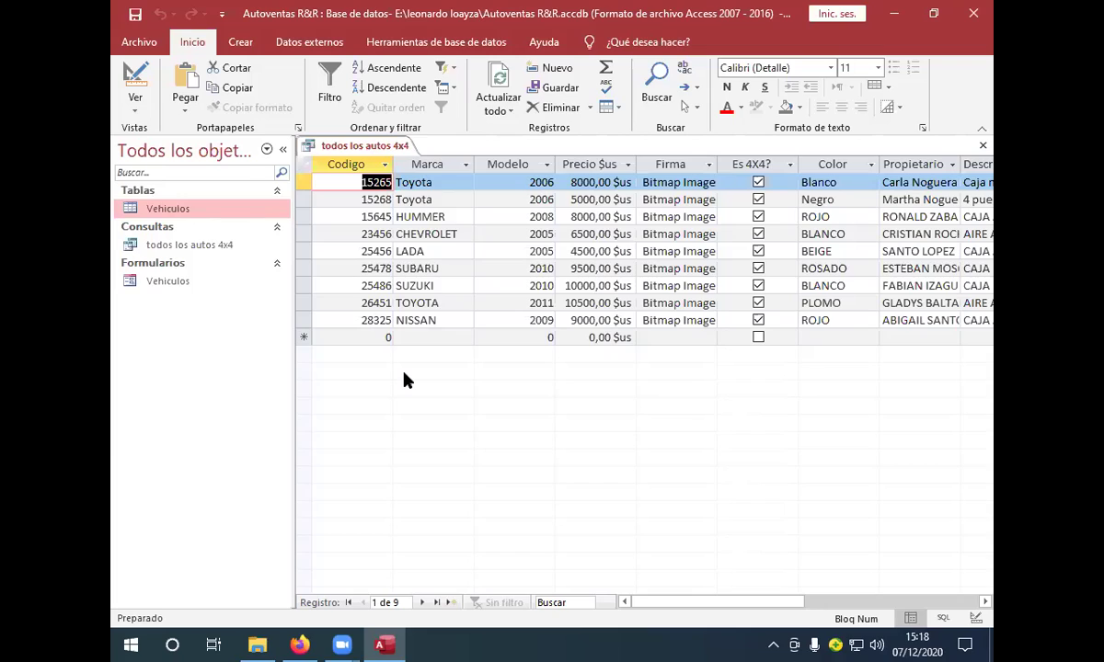
Close the saved 4x4 query and start a new query in design view with the Vehiculos table added
{"action": "key", "text": "ctrl+w"}
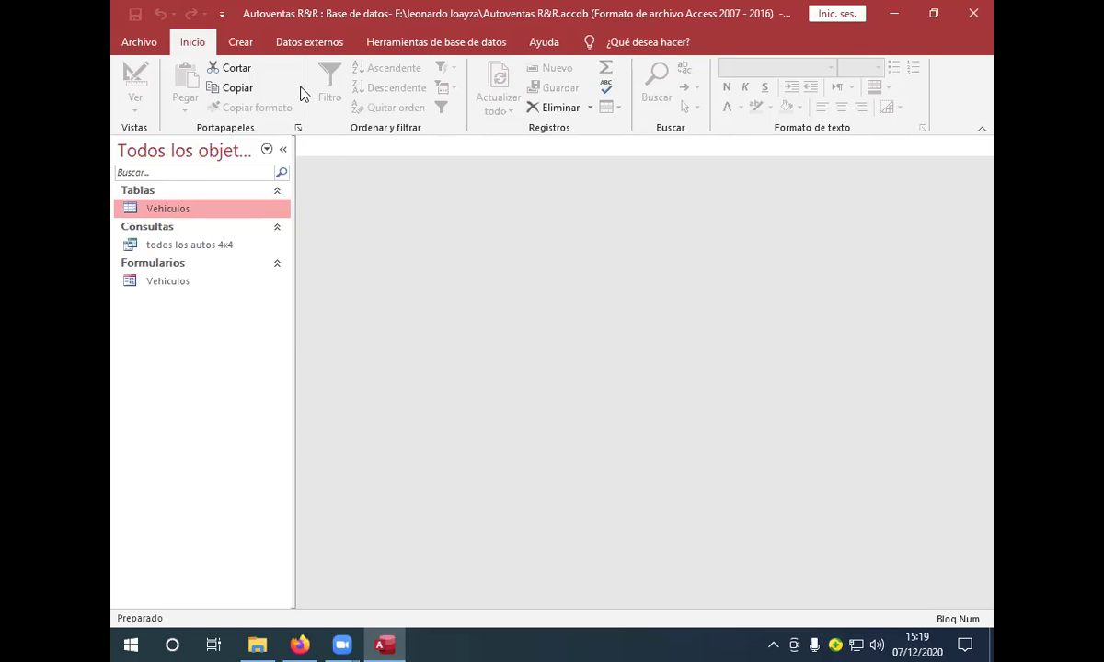
{"action": "left_click", "coordinate": [240, 46]}
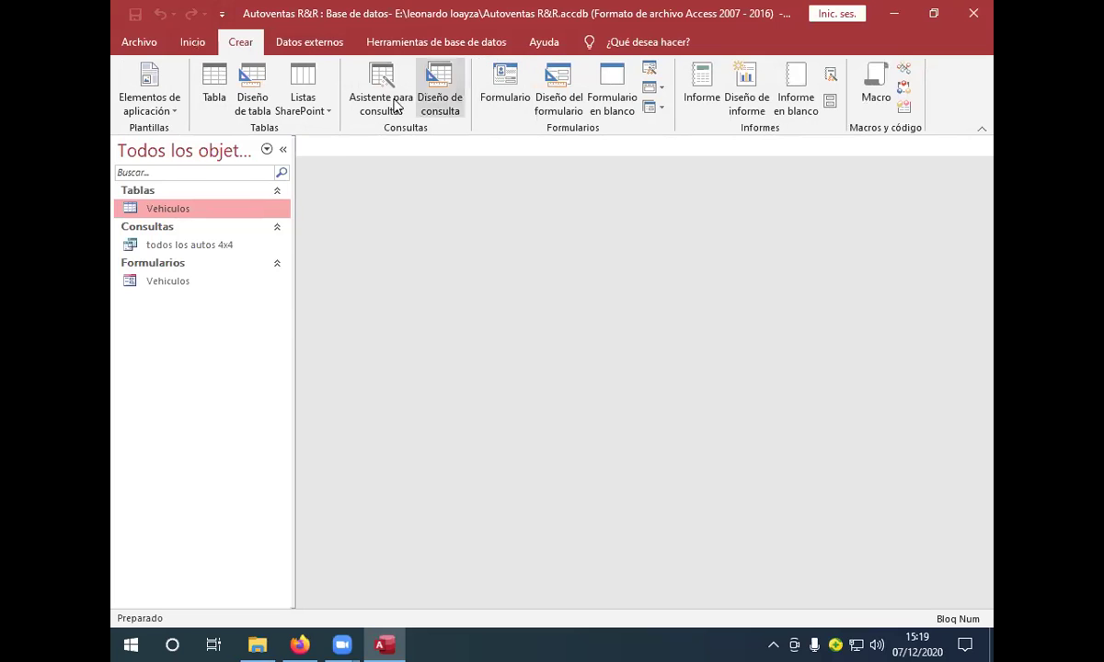
{"action": "left_click", "coordinate": [437, 81]}
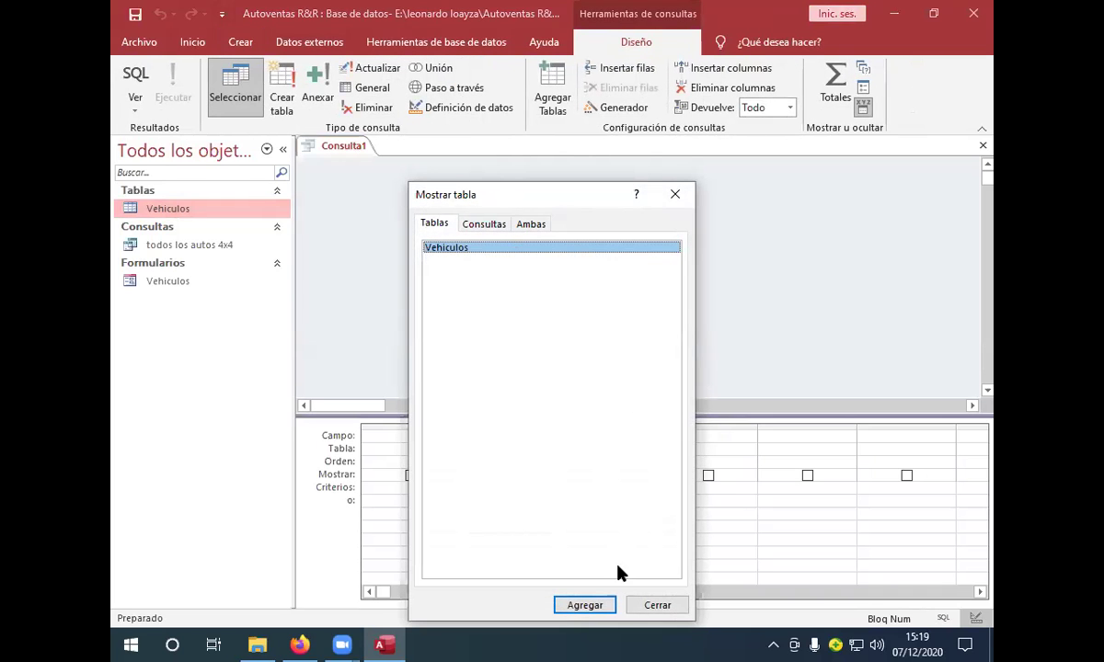
{"action": "left_click", "coordinate": [585, 606]}
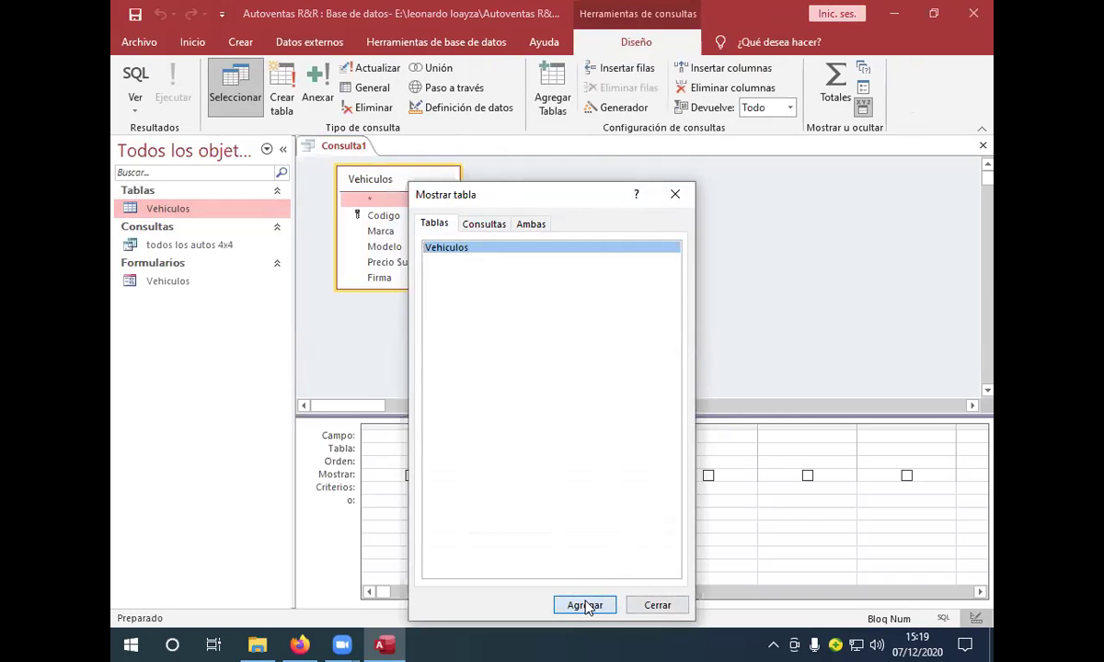
{"action": "left_click", "coordinate": [673, 198]}
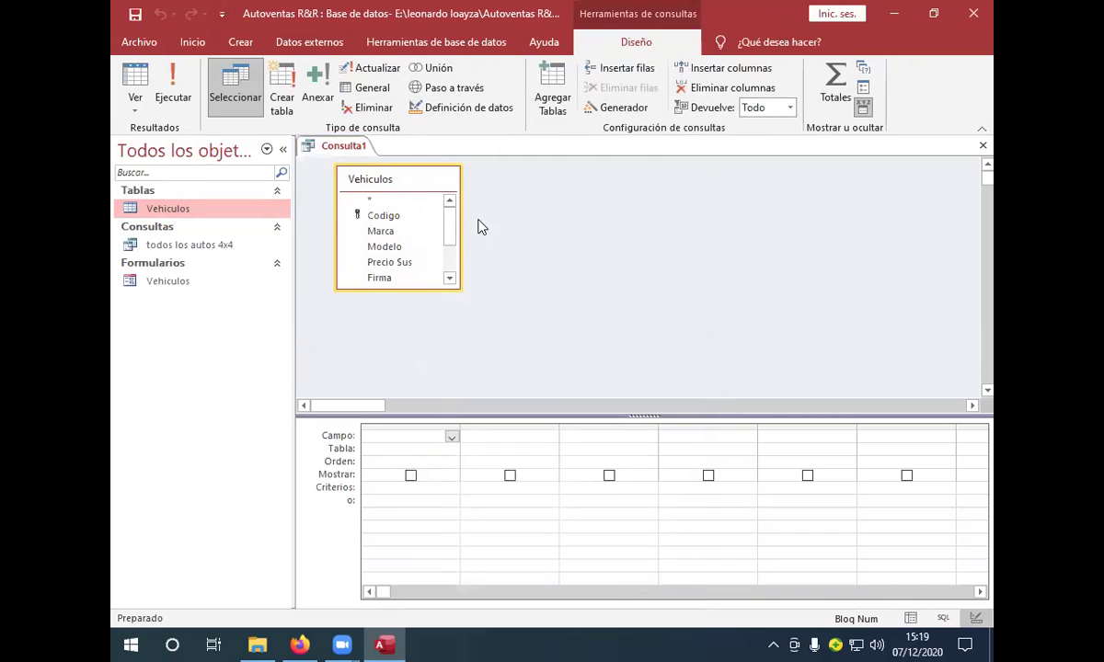
Add the fields Codigo, Marca, Modelo, Precio Sus and Firma of the Vehiculos table to the query grid
{"action": "scroll", "coordinate": [451, 227], "scroll_direction": "down", "scroll_amount": 1}
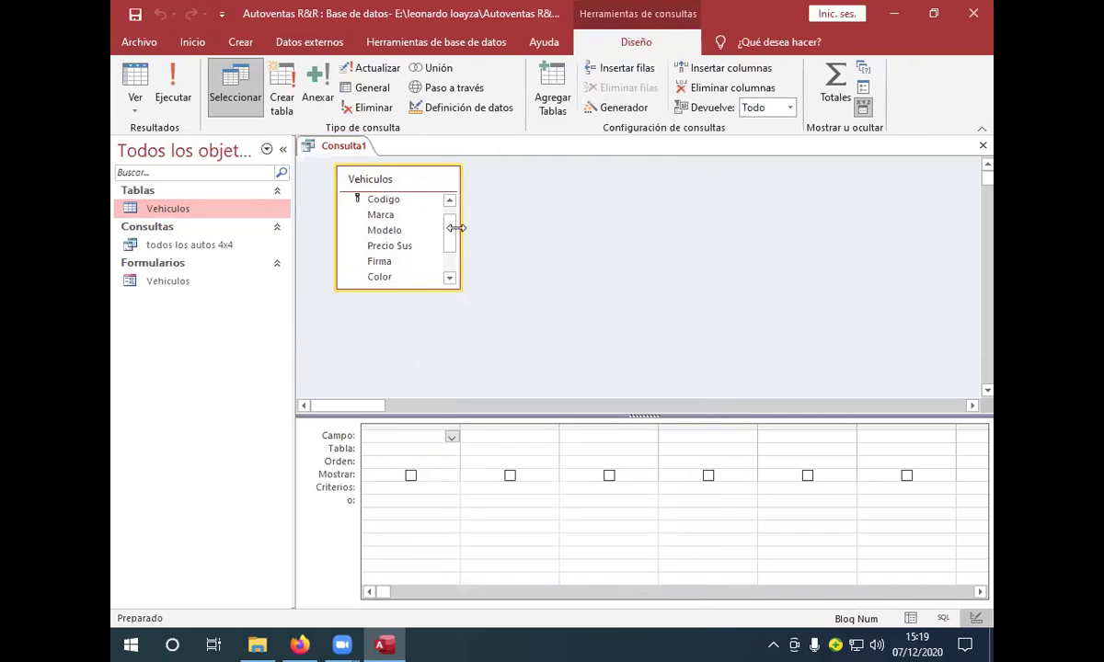
{"action": "scroll", "coordinate": [448, 221], "scroll_direction": "up", "scroll_amount": 1}
{"action": "left_click", "coordinate": [397, 217]}
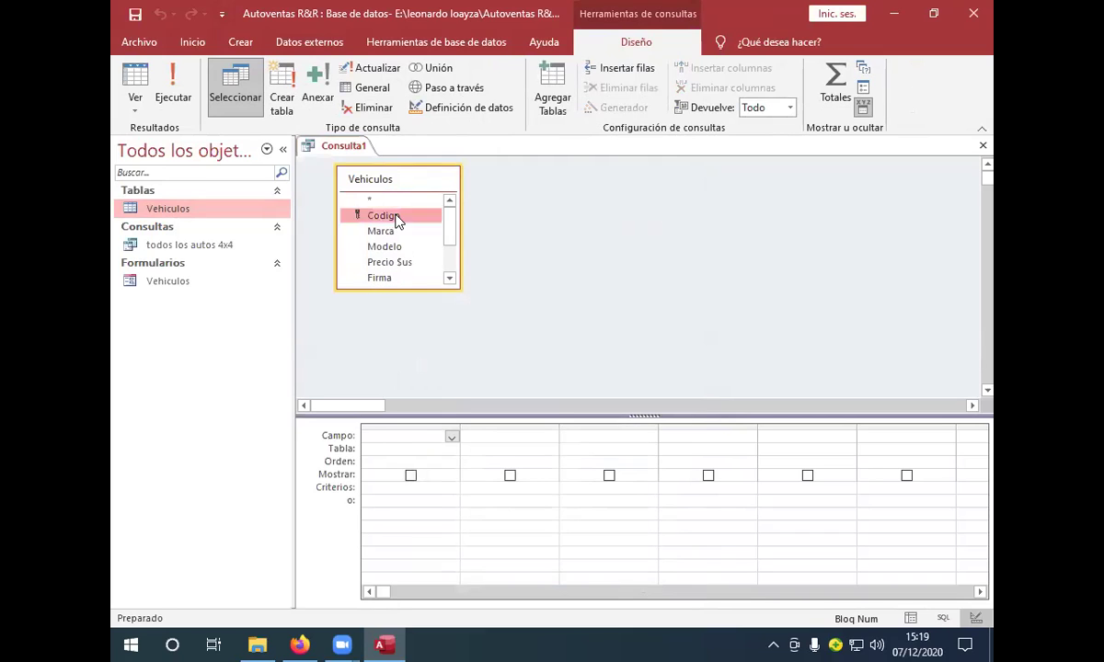
{"action": "double_click", "coordinate": [397, 217]}
{"action": "double_click", "coordinate": [392, 231]}
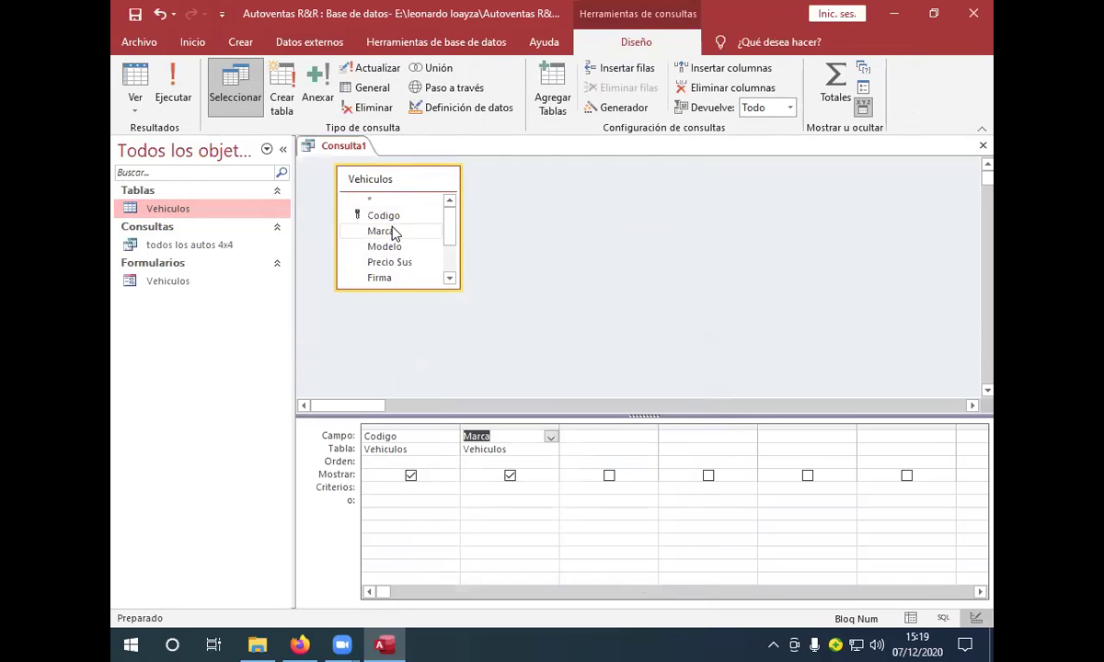
{"action": "double_click", "coordinate": [389, 246]}
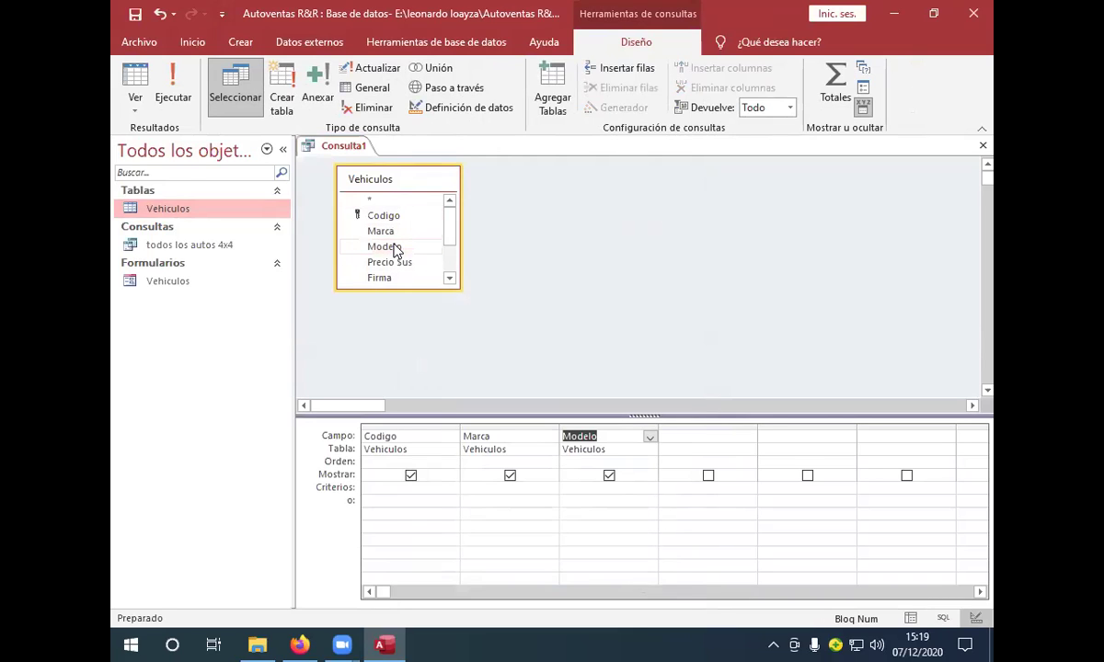
{"action": "left_click", "coordinate": [396, 264]}
{"action": "double_click", "coordinate": [396, 264]}
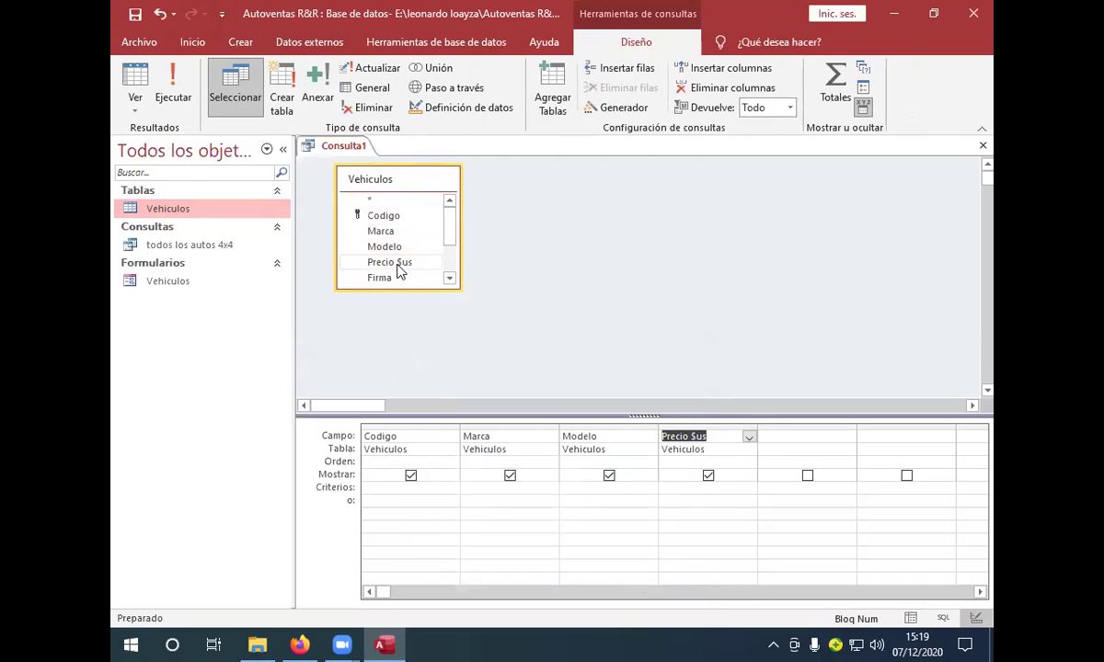
{"action": "double_click", "coordinate": [394, 279]}
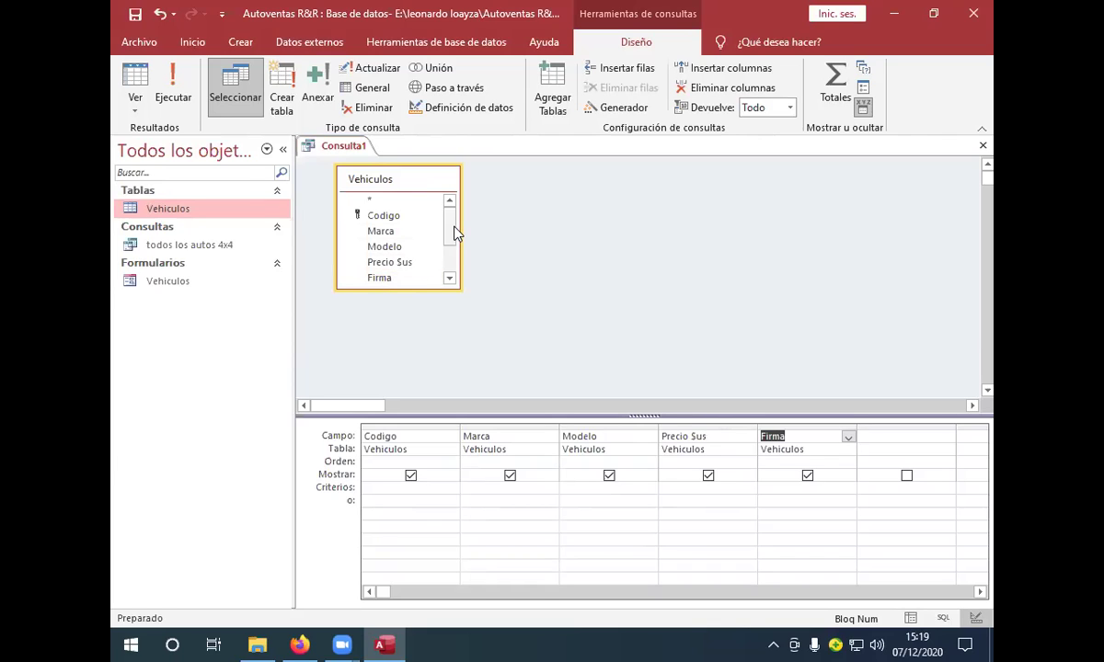
Add the remaining fields Es 4X4?, Propietario and Descripcion to the query grid, leaving out Color
{"action": "left_click_drag", "start_coordinate": [450, 234], "coordinate": [446, 270]}
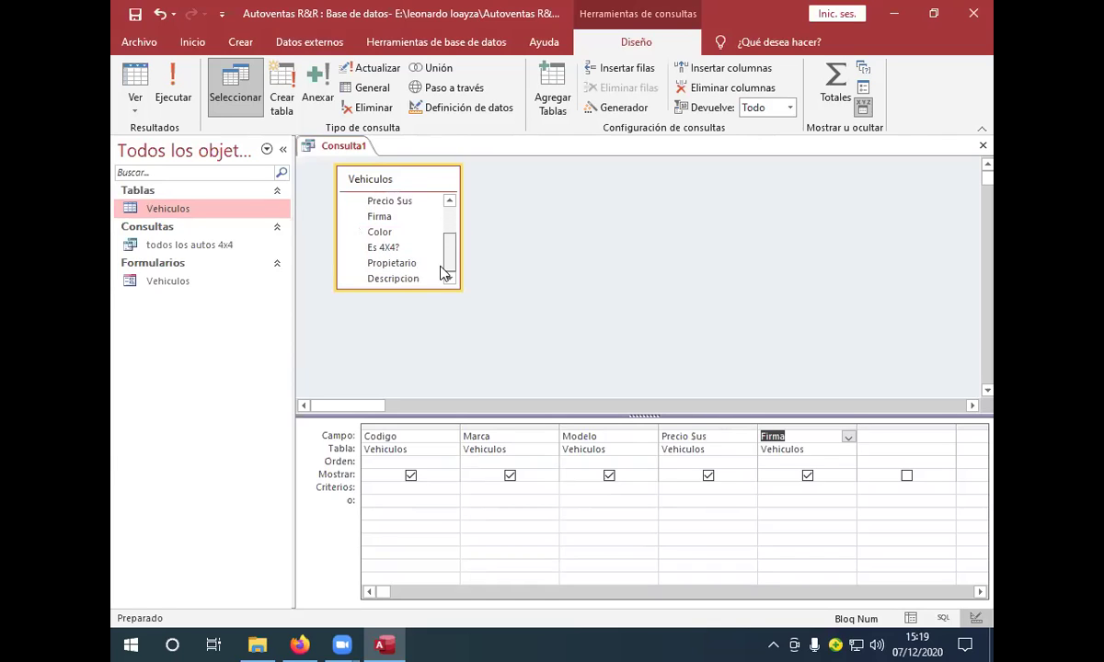
{"action": "left_click", "coordinate": [398, 236]}
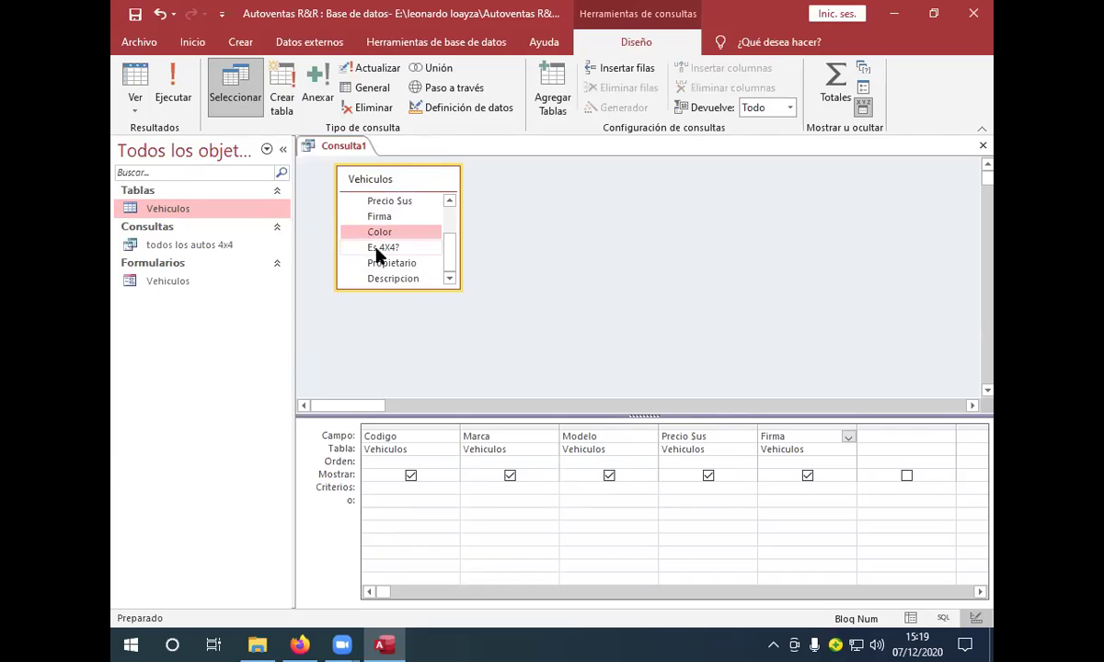
{"action": "double_click", "coordinate": [384, 248]}
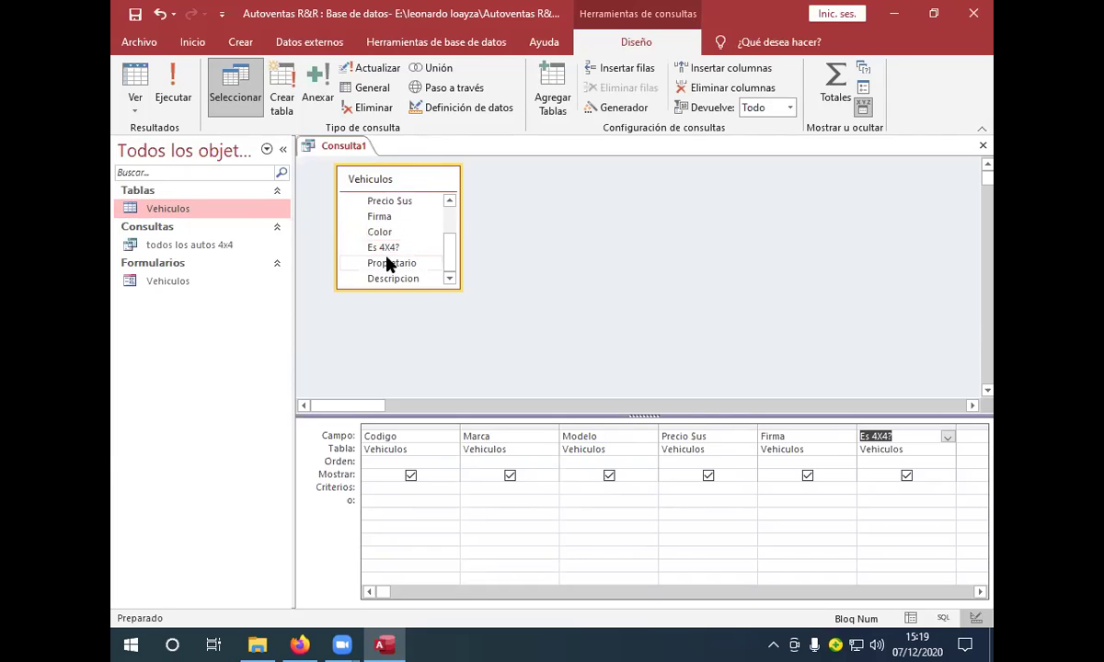
{"action": "double_click", "coordinate": [388, 263]}
{"action": "left_click", "coordinate": [399, 286]}
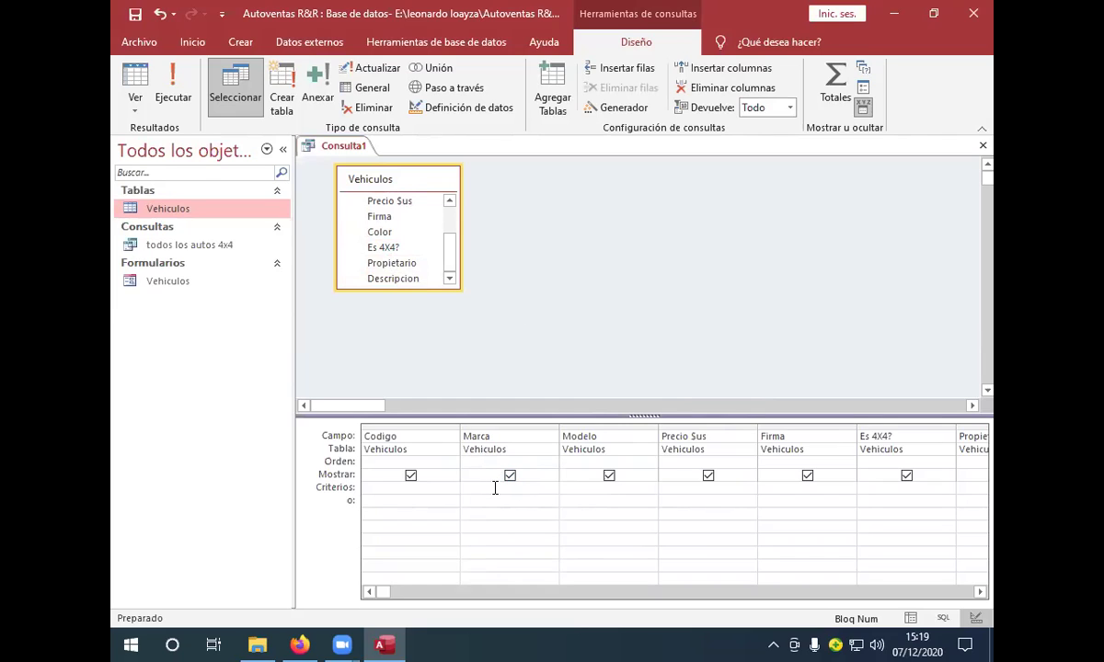
Open the criterion of the Marca field for editing in the query grid
{"action": "left_click", "coordinate": [495, 488]}
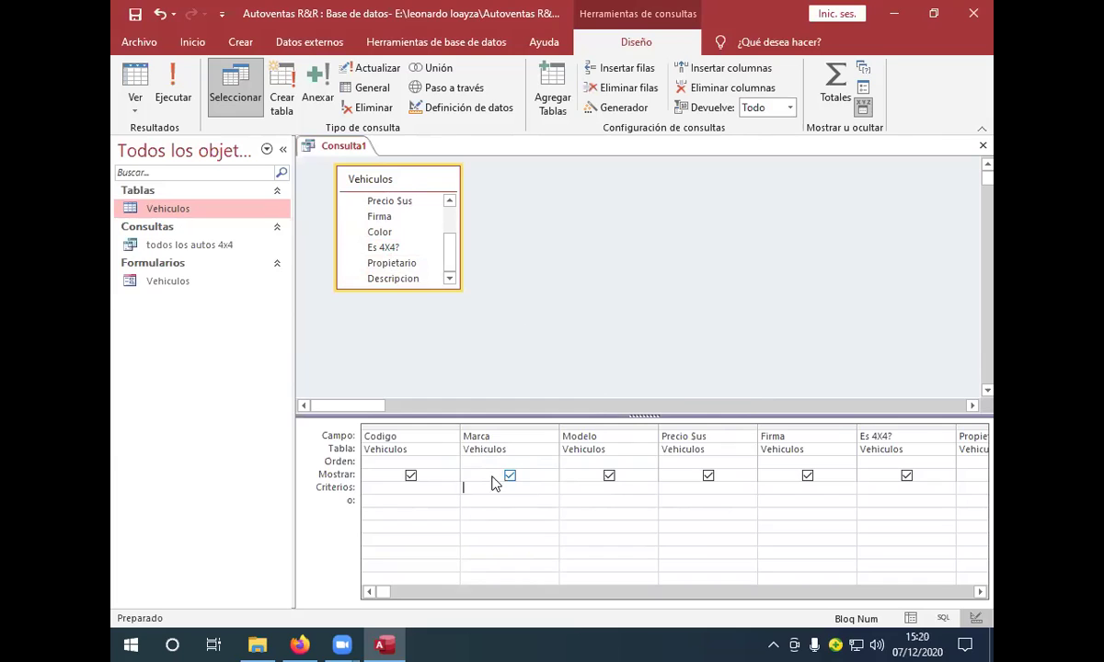
{"action": "left_click", "coordinate": [492, 484]}
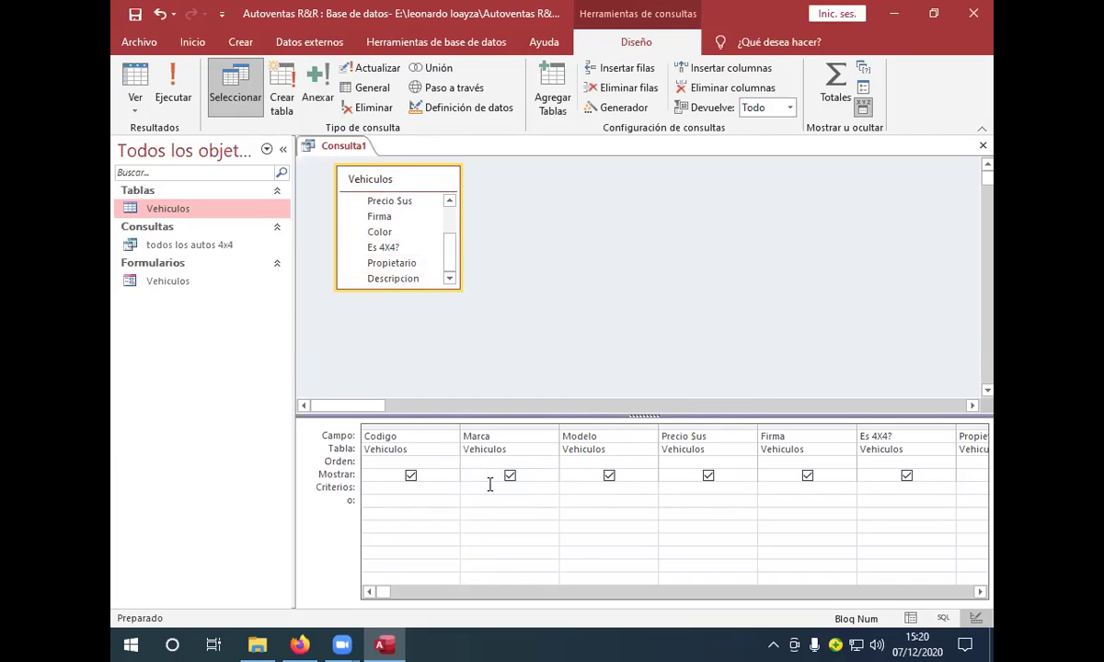